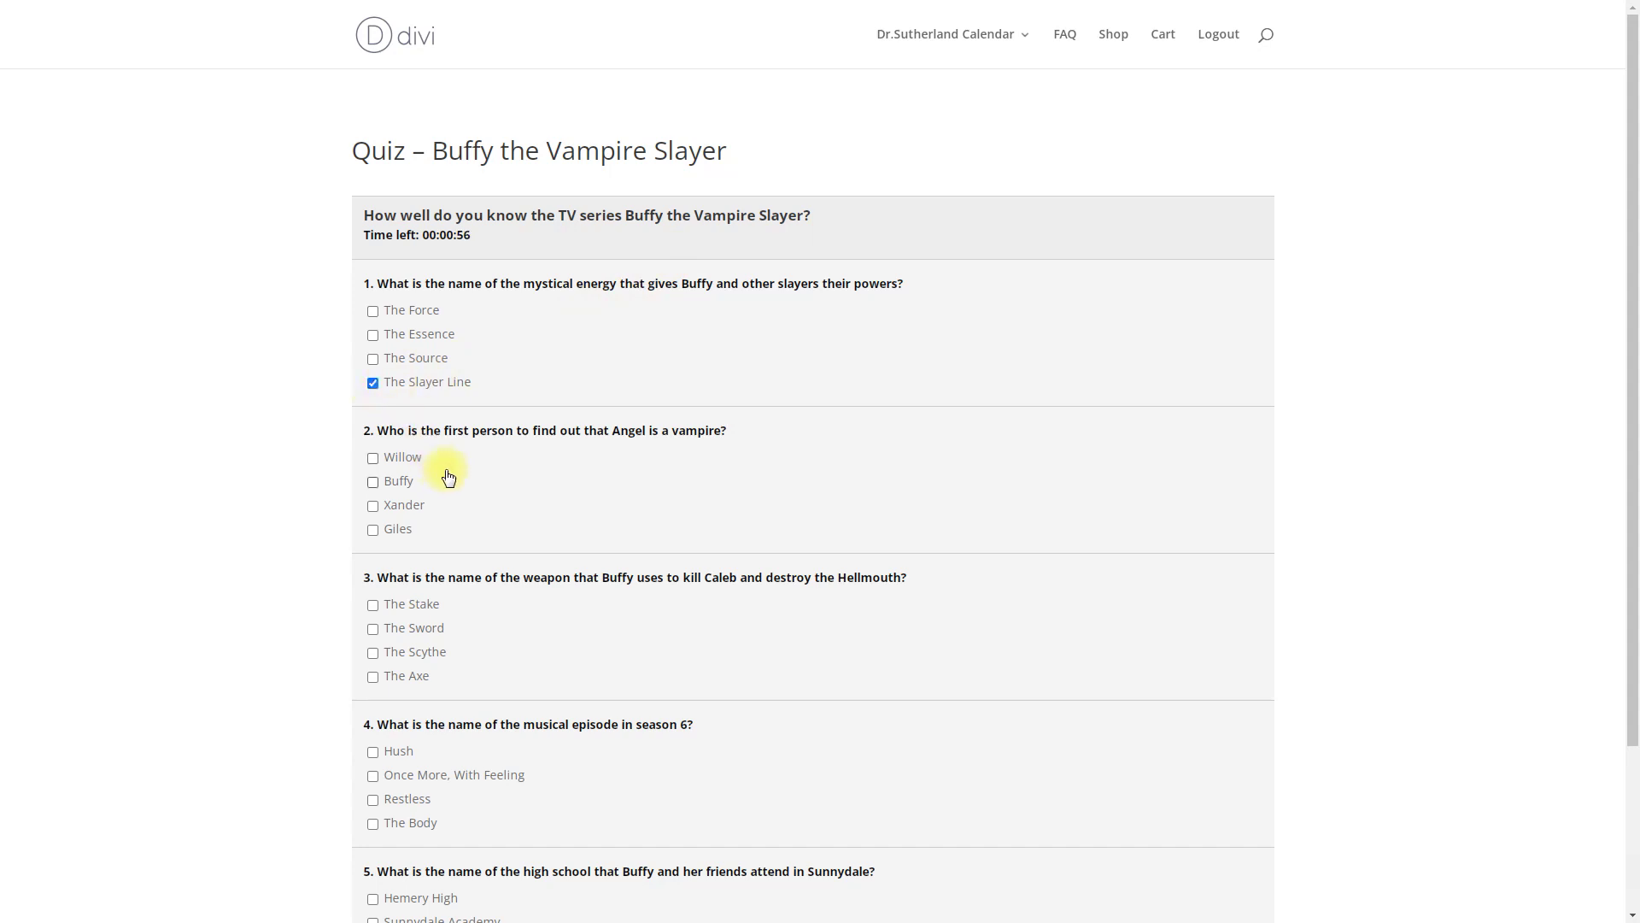
Answer the Buffy quiz with Buffy, The Axe and Sunnydale High, then submit it.
{"action": "left_click", "coordinate": [373, 482]}
{"action": "scroll", "coordinate": [598, 484], "scroll_direction": "down", "scroll_amount": 3}
{"action": "left_click", "coordinate": [373, 474]}
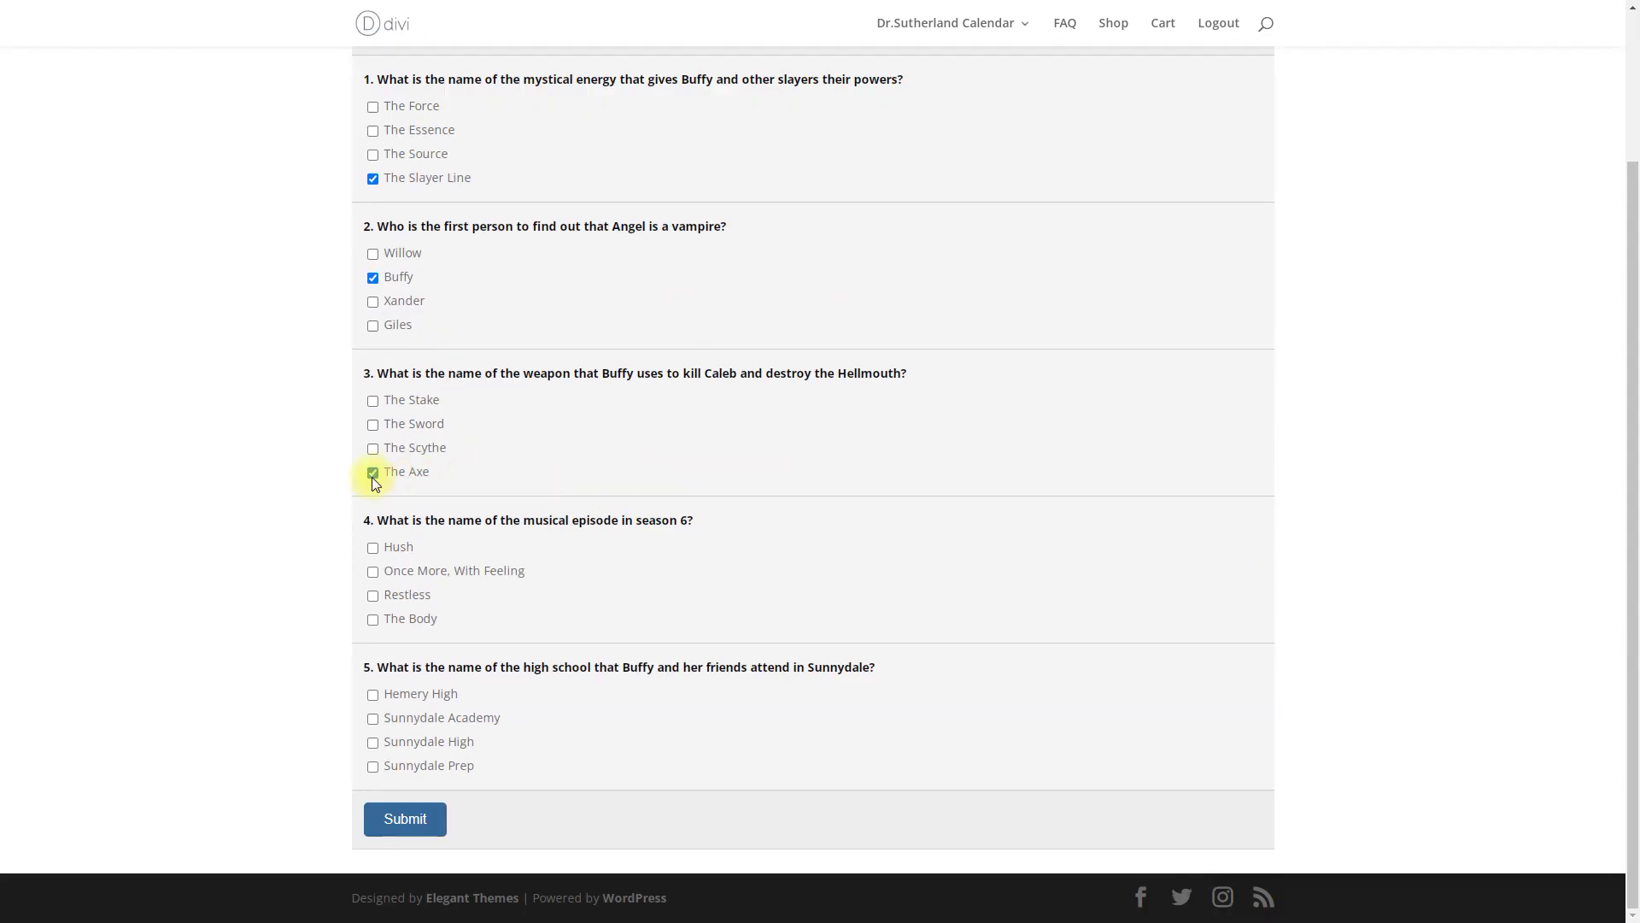
{"action": "left_click", "coordinate": [458, 742]}
{"action": "left_click", "coordinate": [427, 821]}
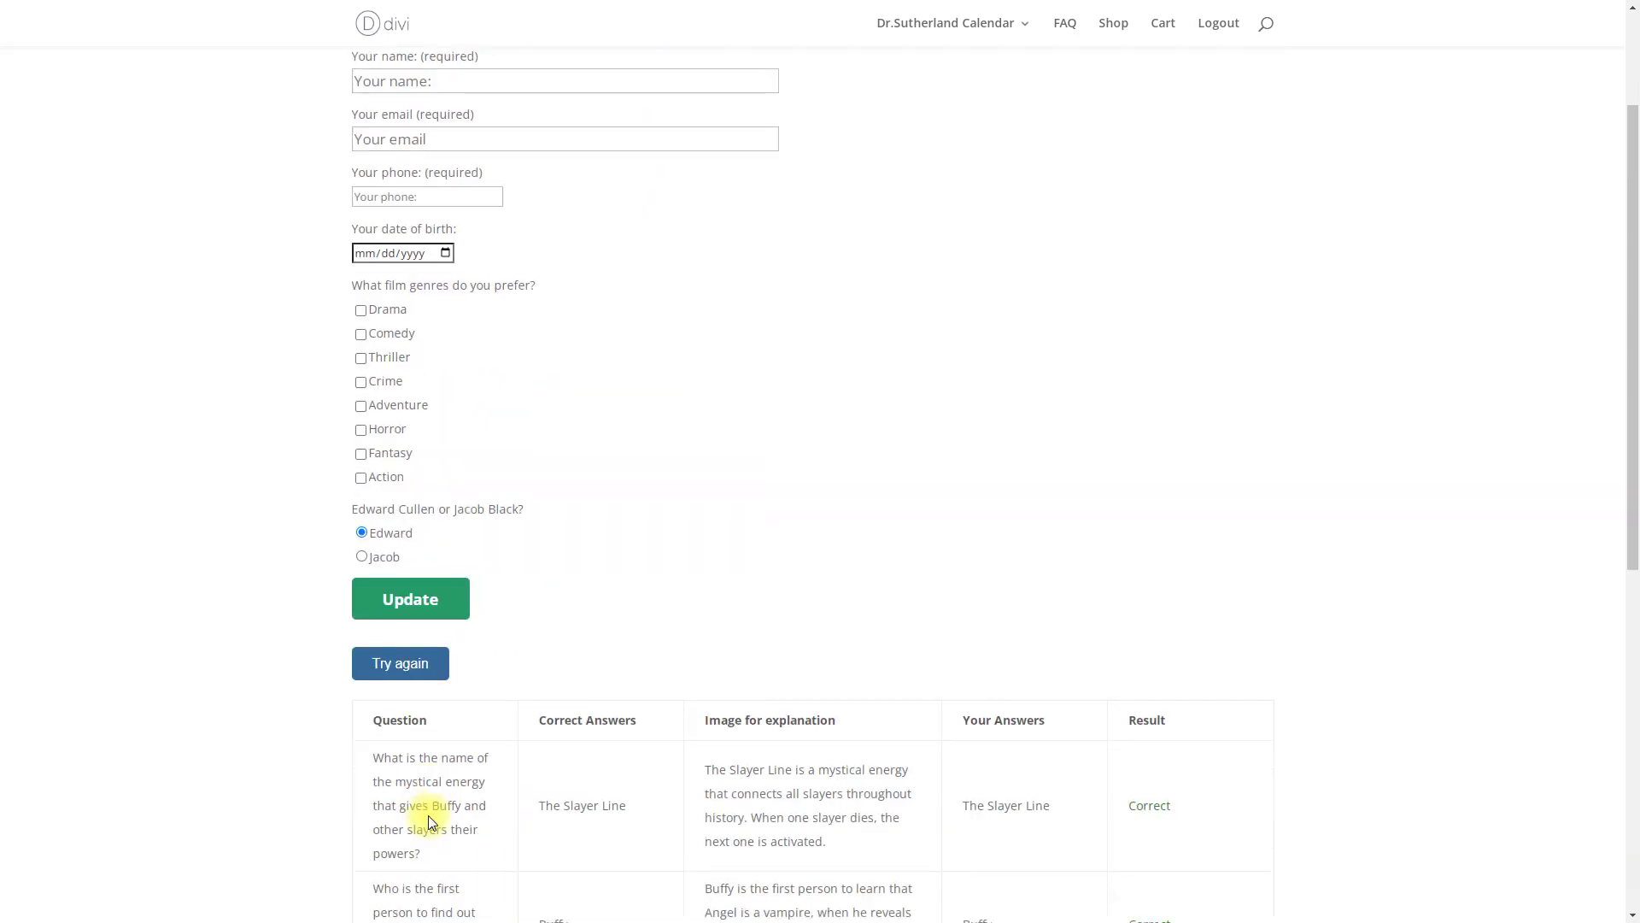
{"action": "scroll", "coordinate": [428, 815], "scroll_direction": "down", "scroll_amount": 5}
{"action": "scroll", "coordinate": [428, 815], "scroll_direction": "down", "scroll_amount": 3}
{"action": "scroll", "coordinate": [428, 815], "scroll_direction": "up", "scroll_amount": 6}
{"action": "scroll", "coordinate": [428, 815], "scroll_direction": "up", "scroll_amount": 5}
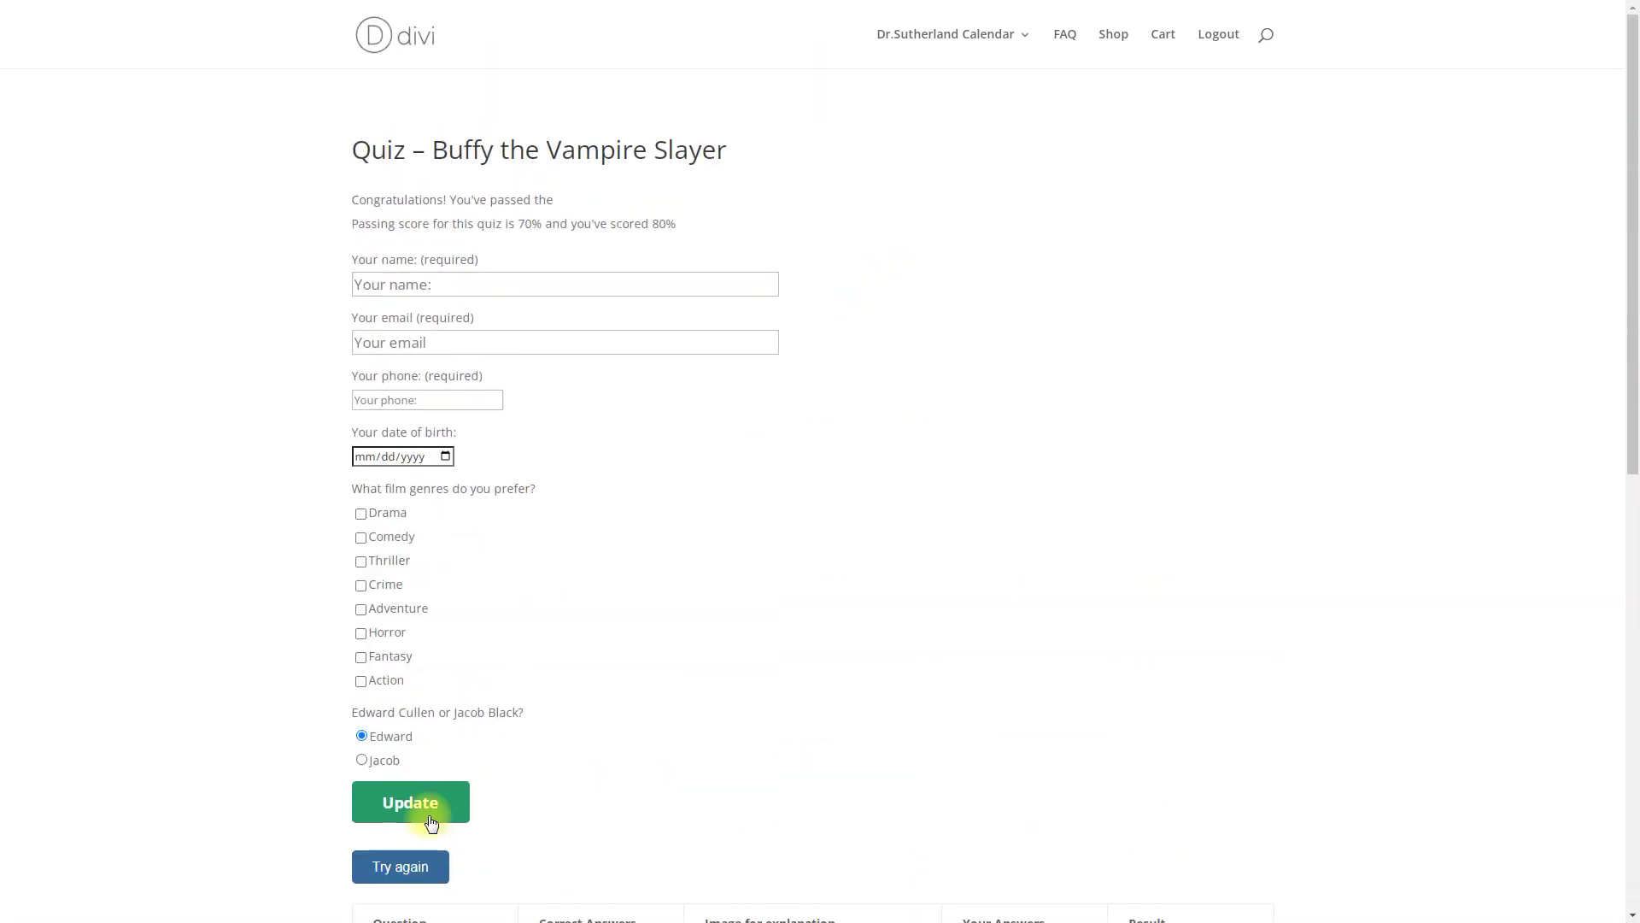
{"action": "left_click", "coordinate": [630, 283]}
{"action": "type", "text": "Danny"}
{"action": "left_click", "coordinate": [599, 338]}
{"action": "left_click", "coordinate": [449, 400]}
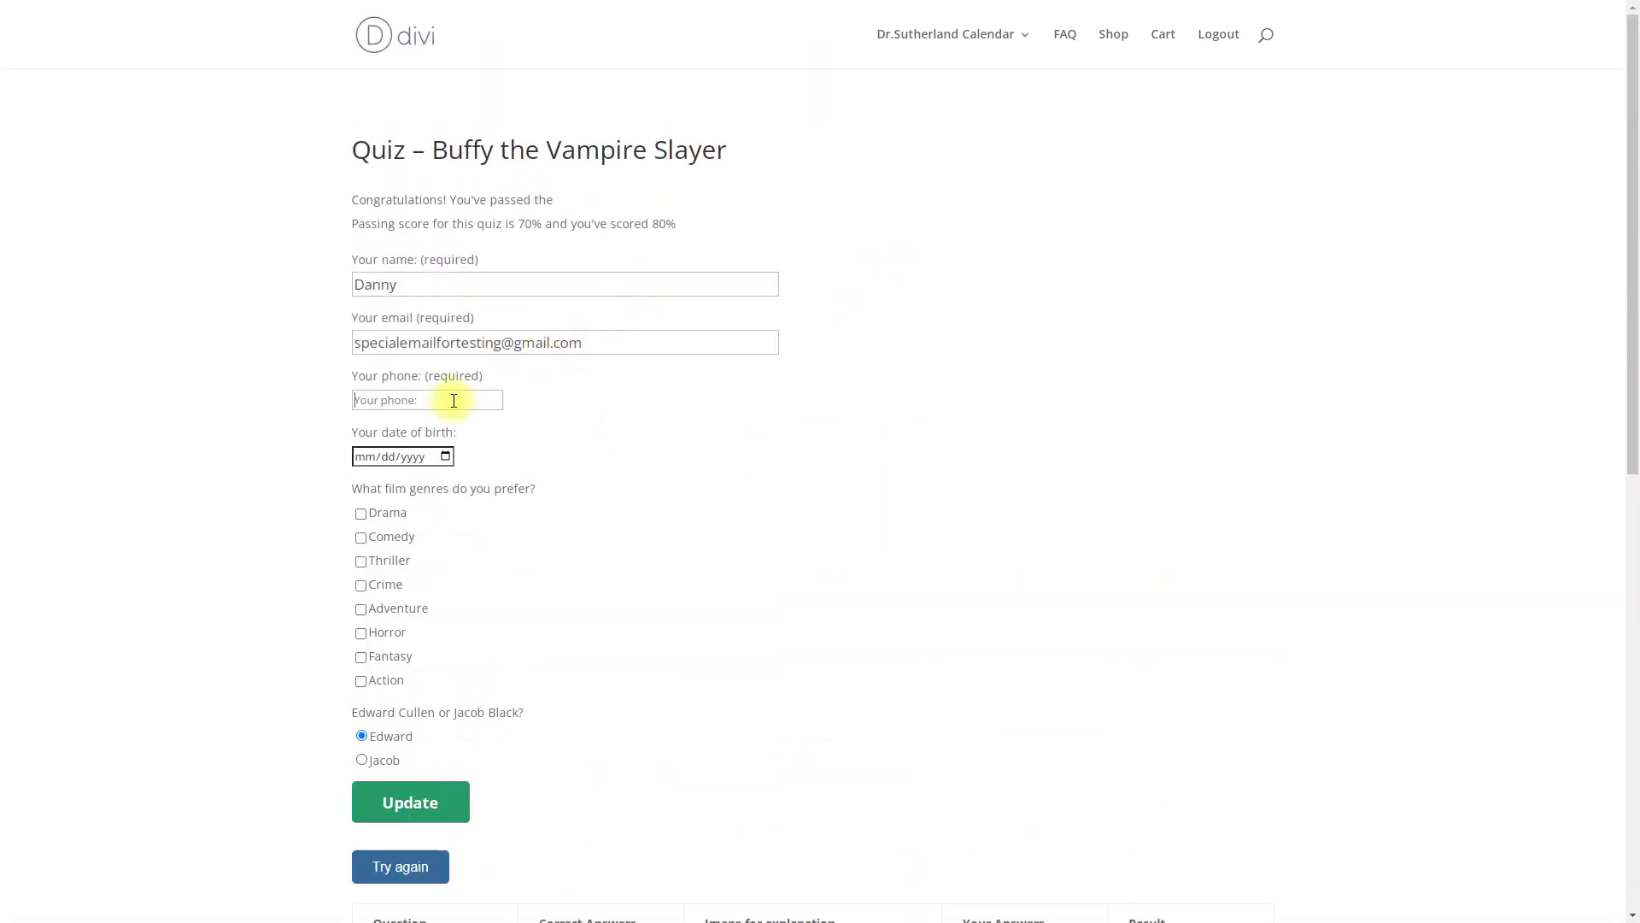
{"action": "type", "text": "+17775552368"}
{"action": "key", "text": "Tab"}
{"action": "left_click", "coordinate": [445, 455]}
{"action": "left_click", "coordinate": [367, 463]}
{"action": "type", "text": "10/17/"}
{"action": "type", "text": "1999"}
{"action": "left_click", "coordinate": [360, 561]}
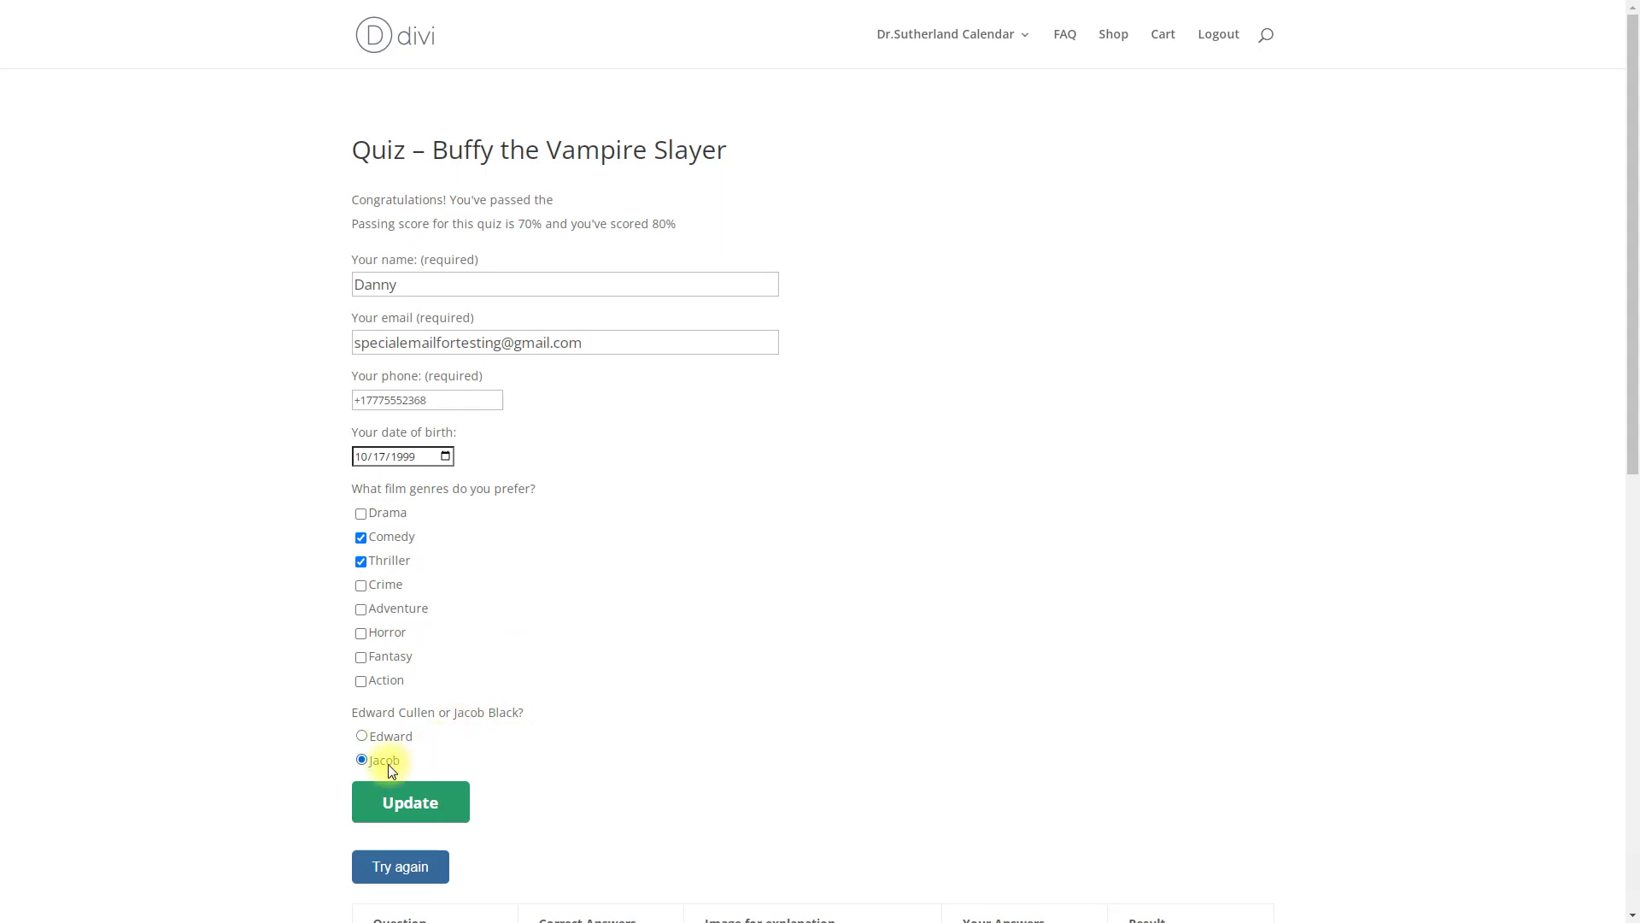
{"action": "left_click", "coordinate": [443, 805]}
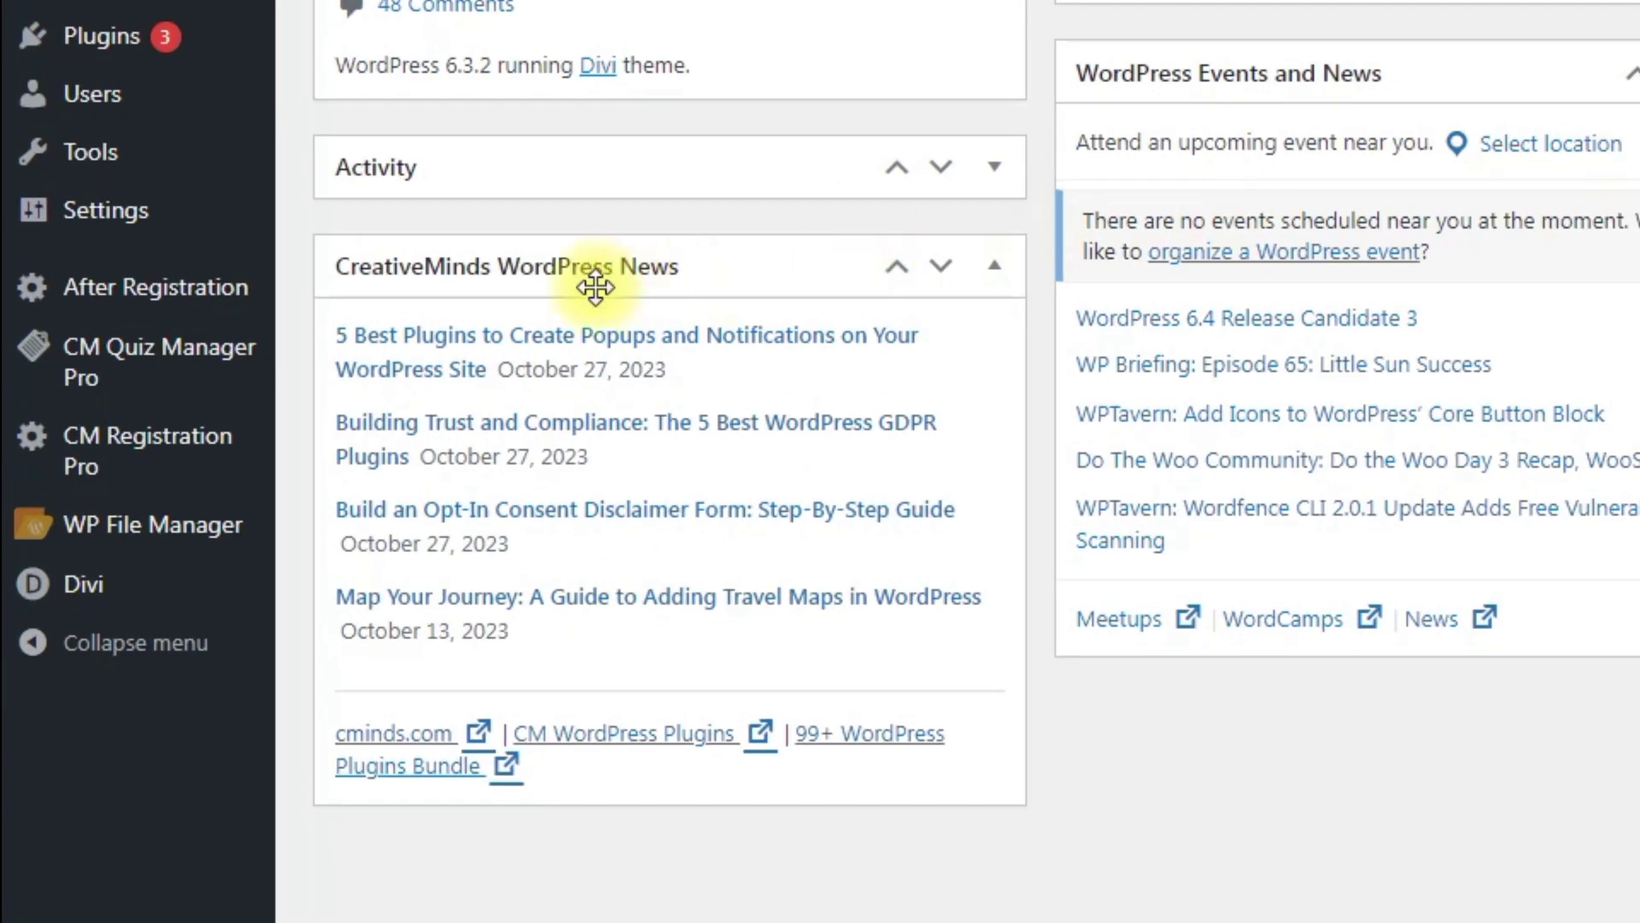
In After Registration settings, disable the notice, target Subscriber, assign Expert afterwards, and save.
{"action": "mouse_move", "coordinate": [155, 287]}
{"action": "left_click", "coordinate": [323, 325]}
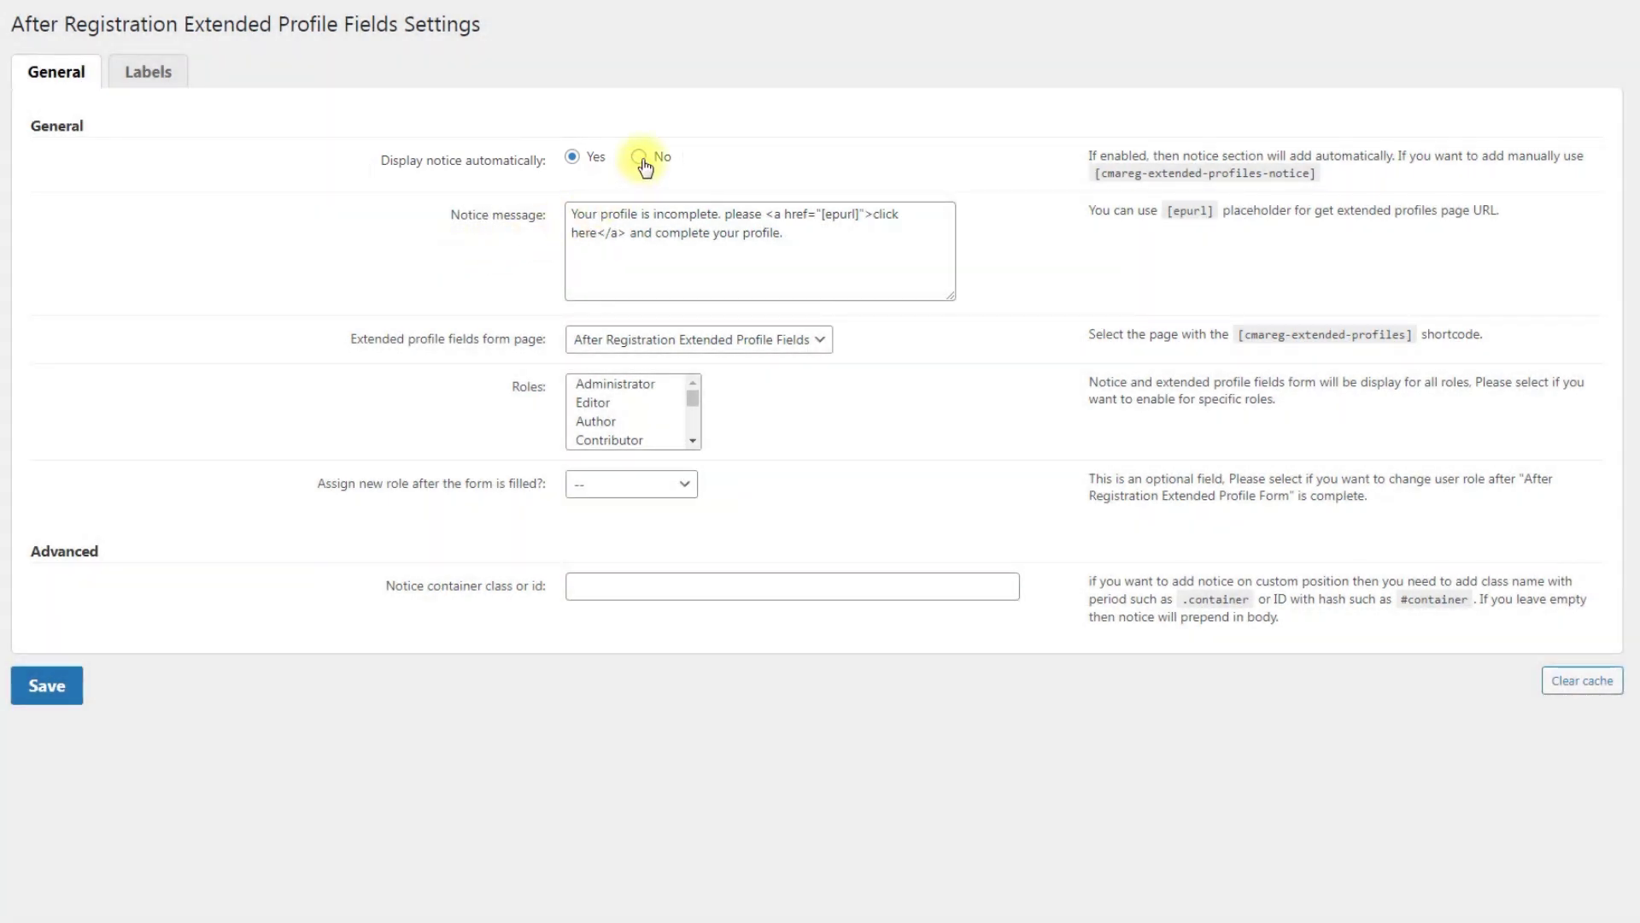
{"action": "left_click", "coordinate": [642, 160]}
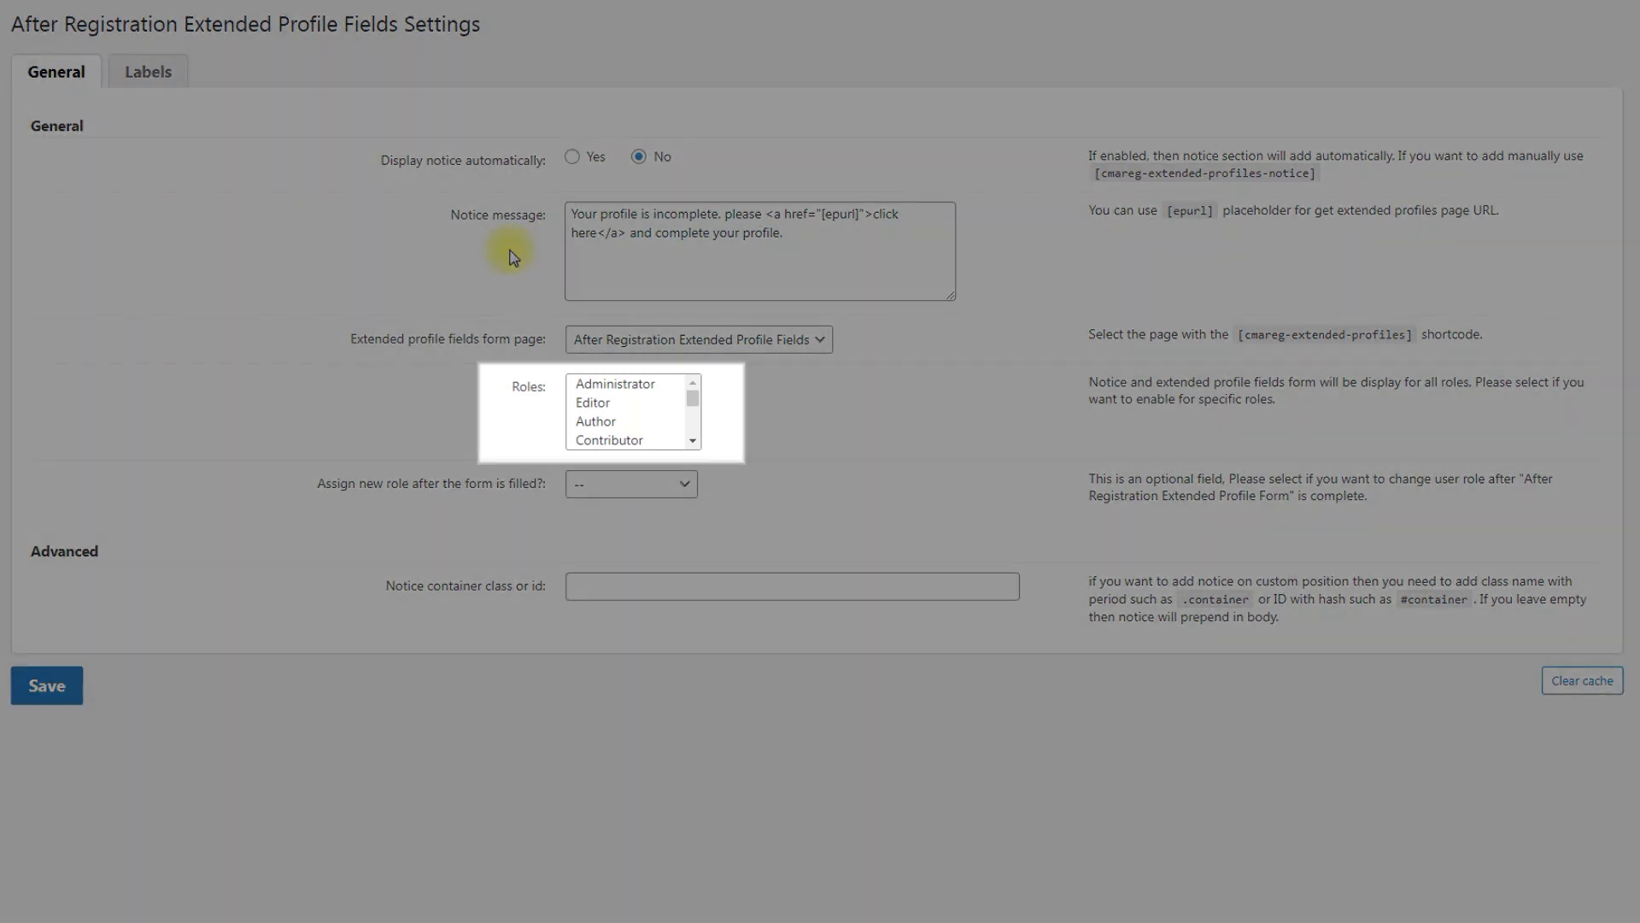
{"action": "scroll", "coordinate": [696, 427], "scroll_direction": "down", "scroll_amount": 1}
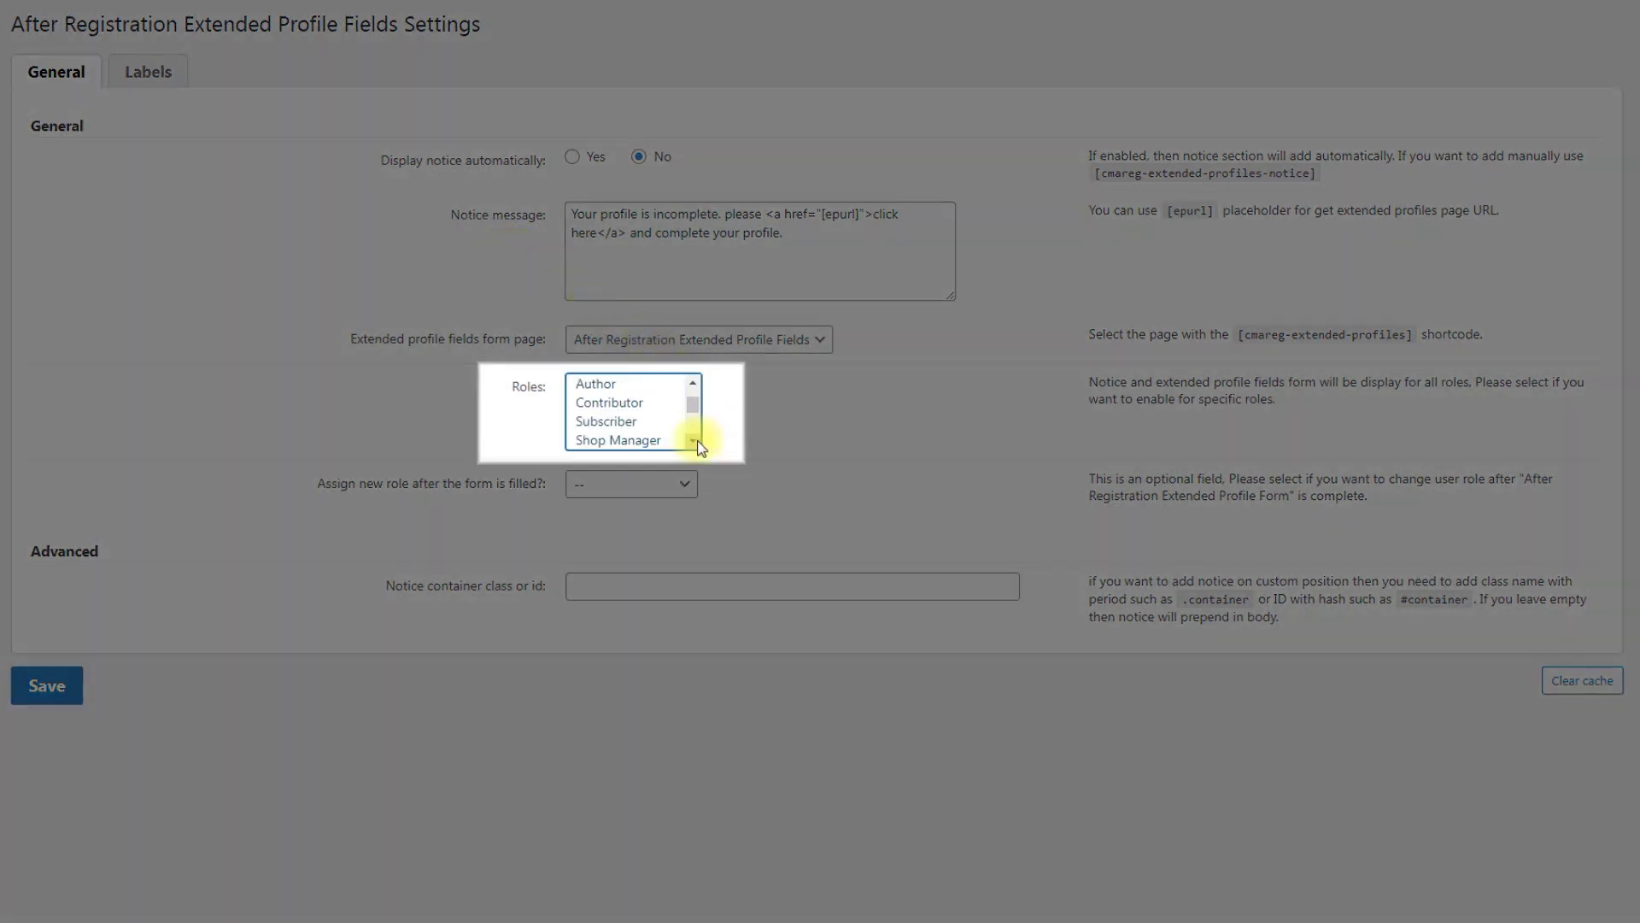
{"action": "left_click", "coordinate": [654, 422]}
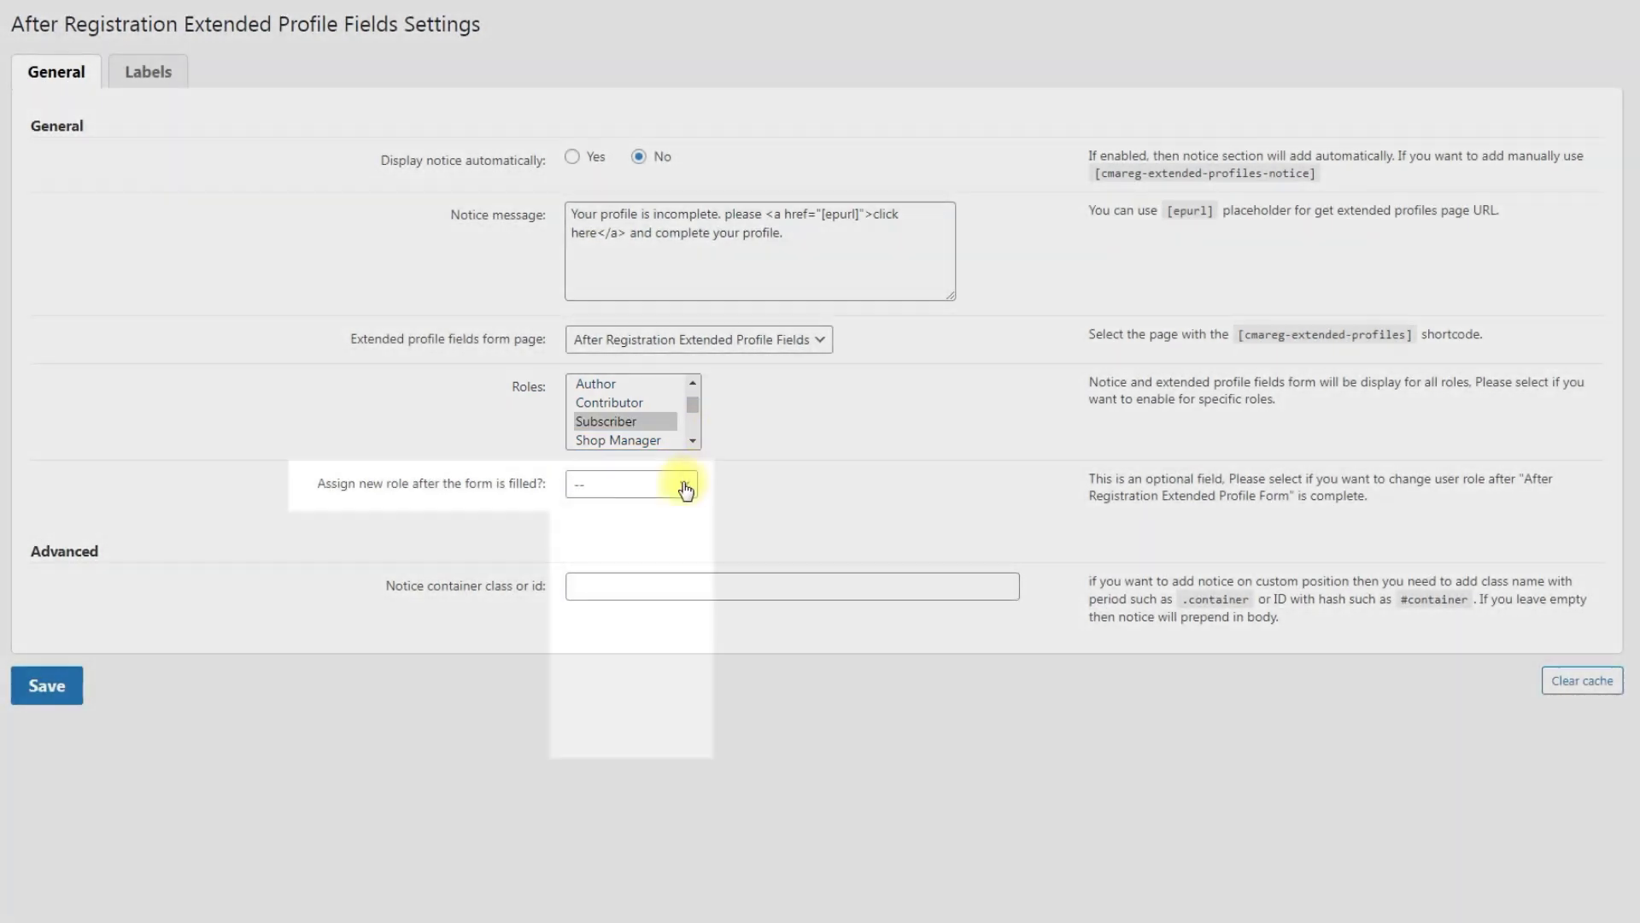
{"action": "left_click", "coordinate": [683, 486]}
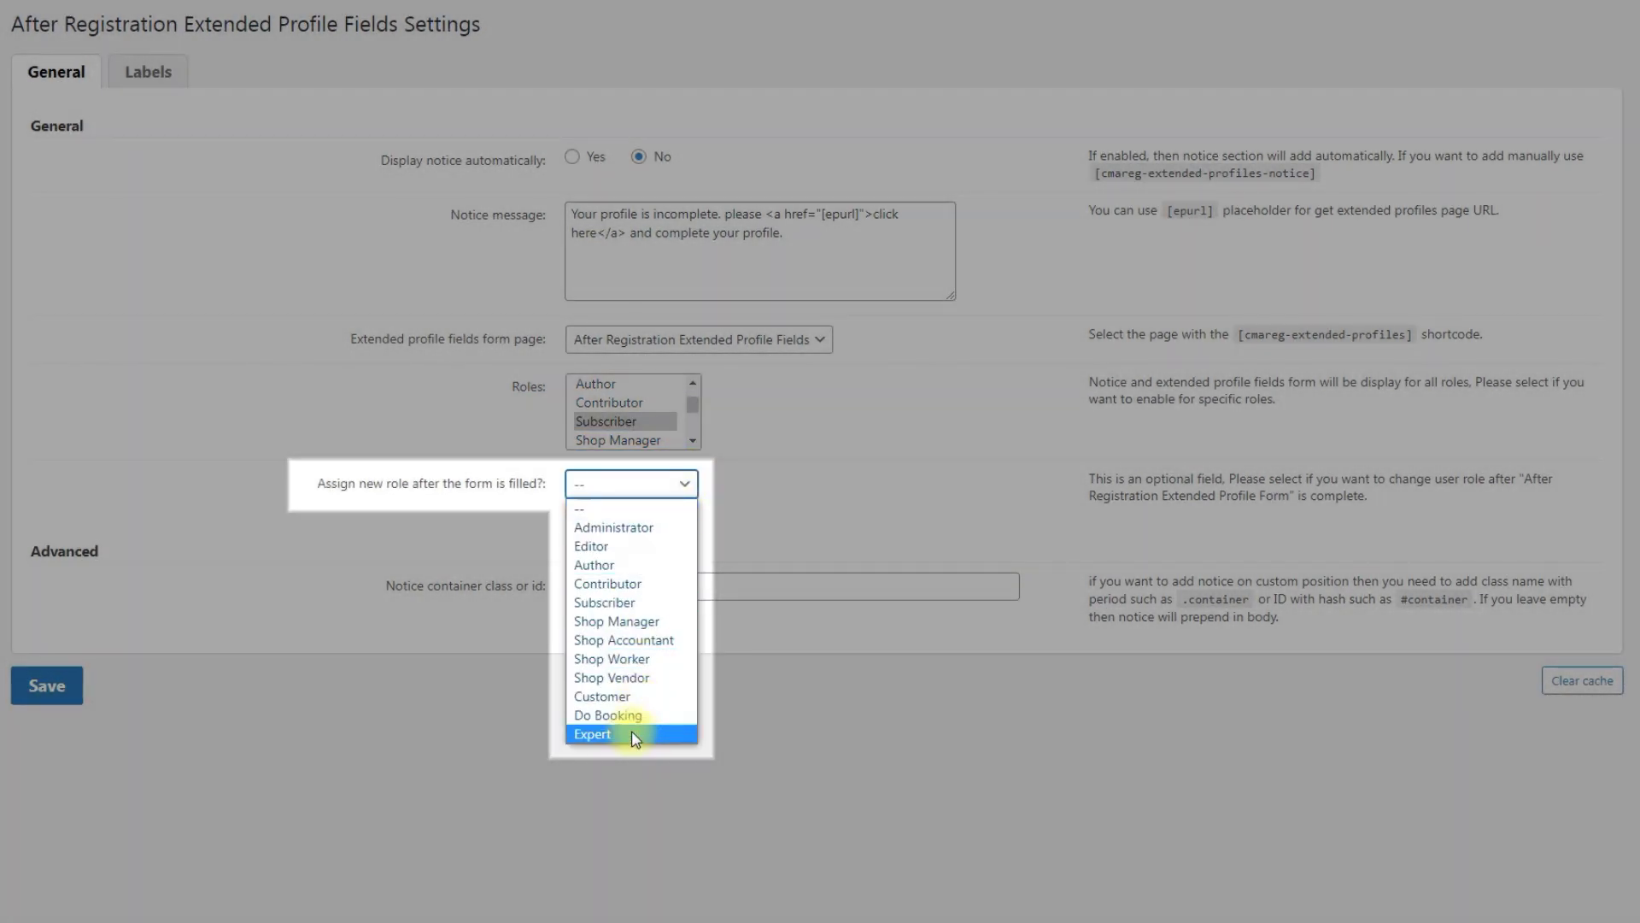
{"action": "left_click", "coordinate": [633, 734]}
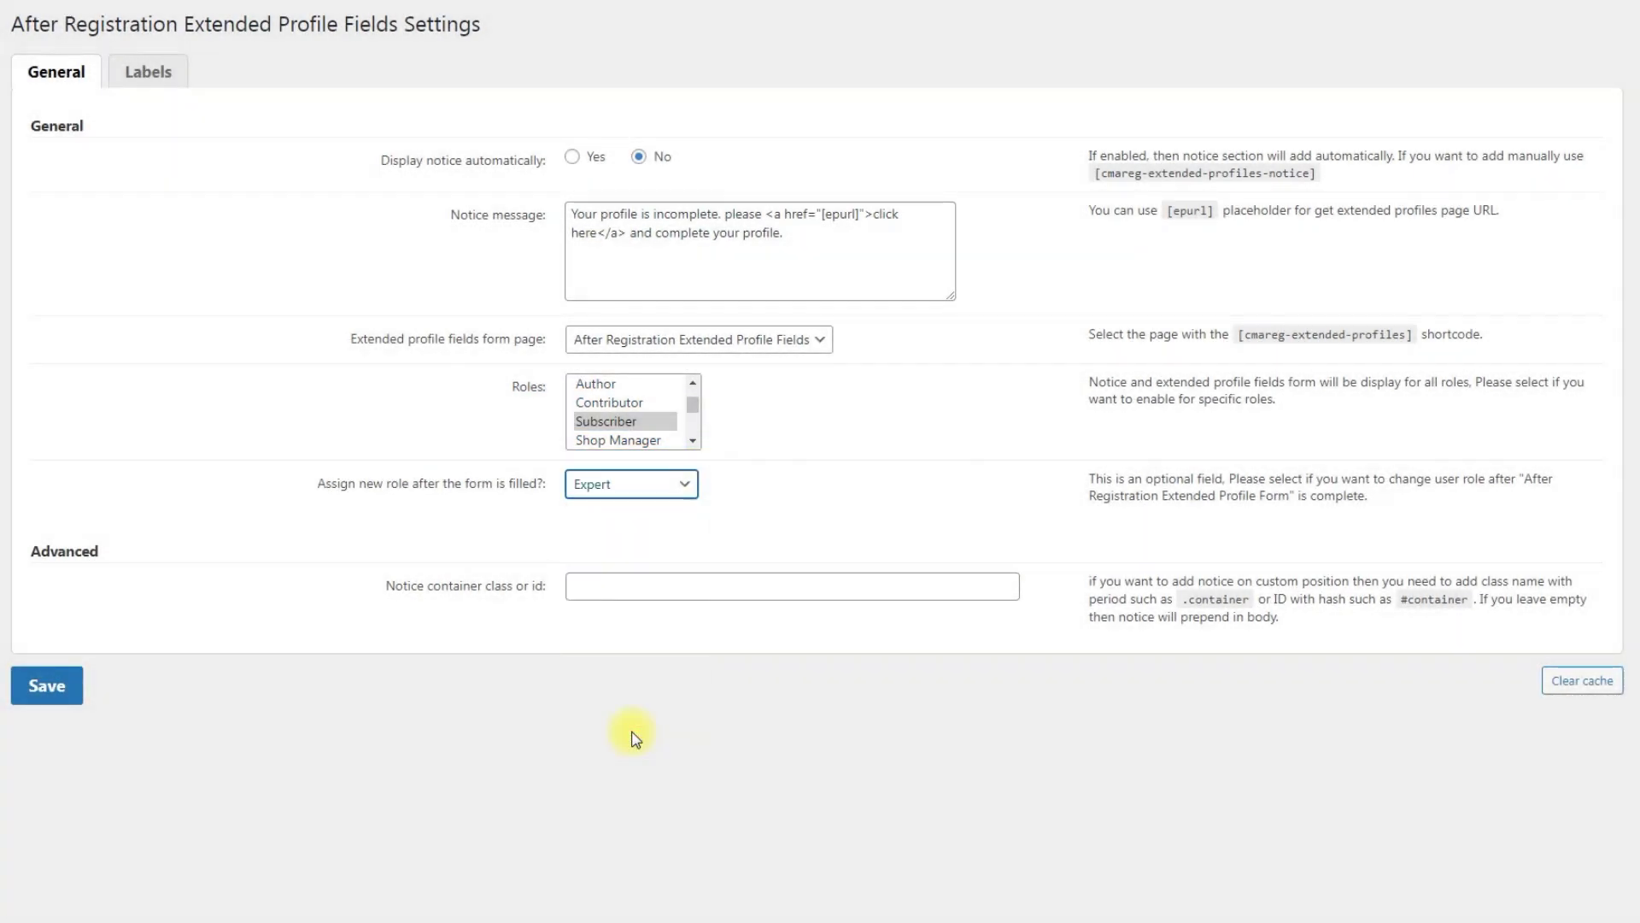
{"action": "left_click", "coordinate": [633, 736]}
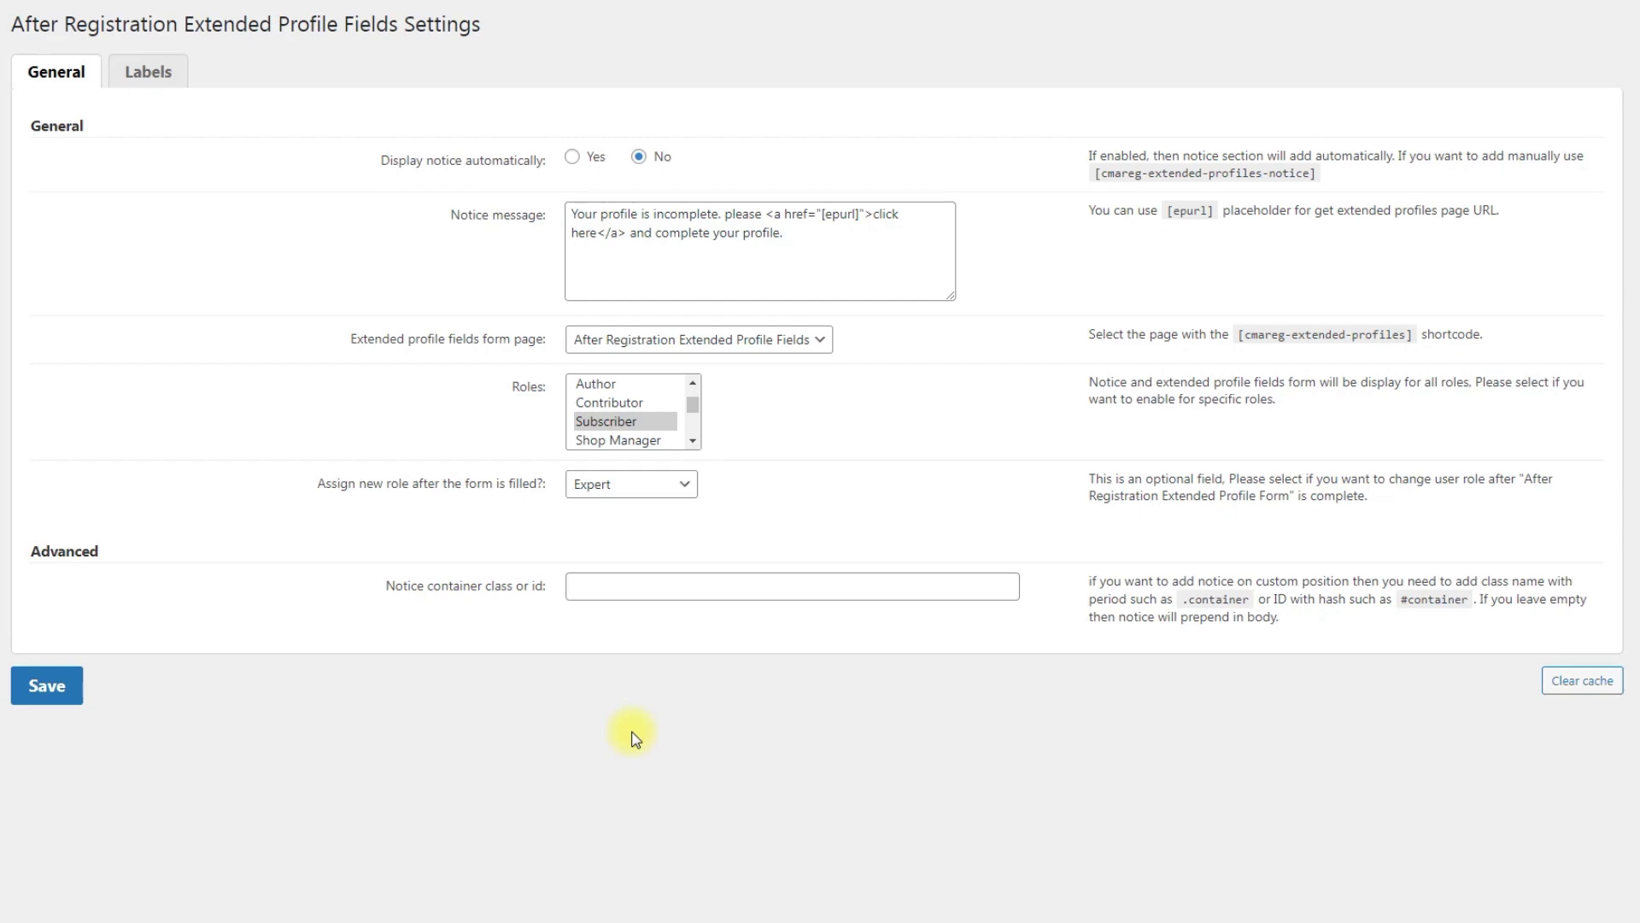
{"action": "left_click", "coordinate": [44, 689]}
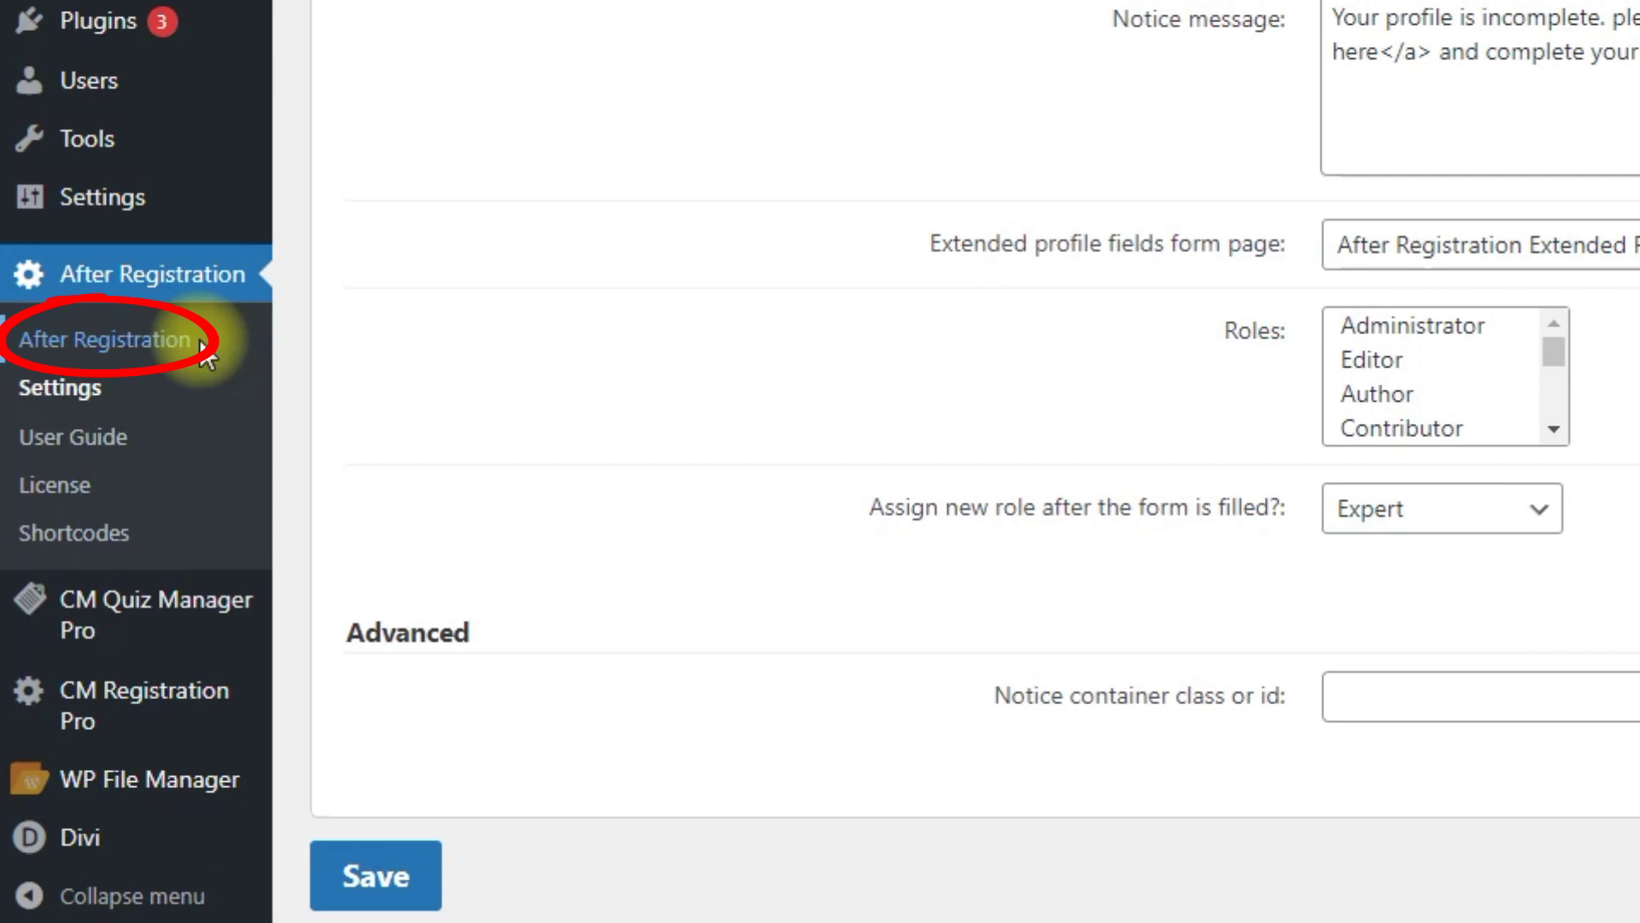
Open the After Registration item in the admin sidebar to reach the fields builder.
{"action": "left_click", "coordinate": [202, 344]}
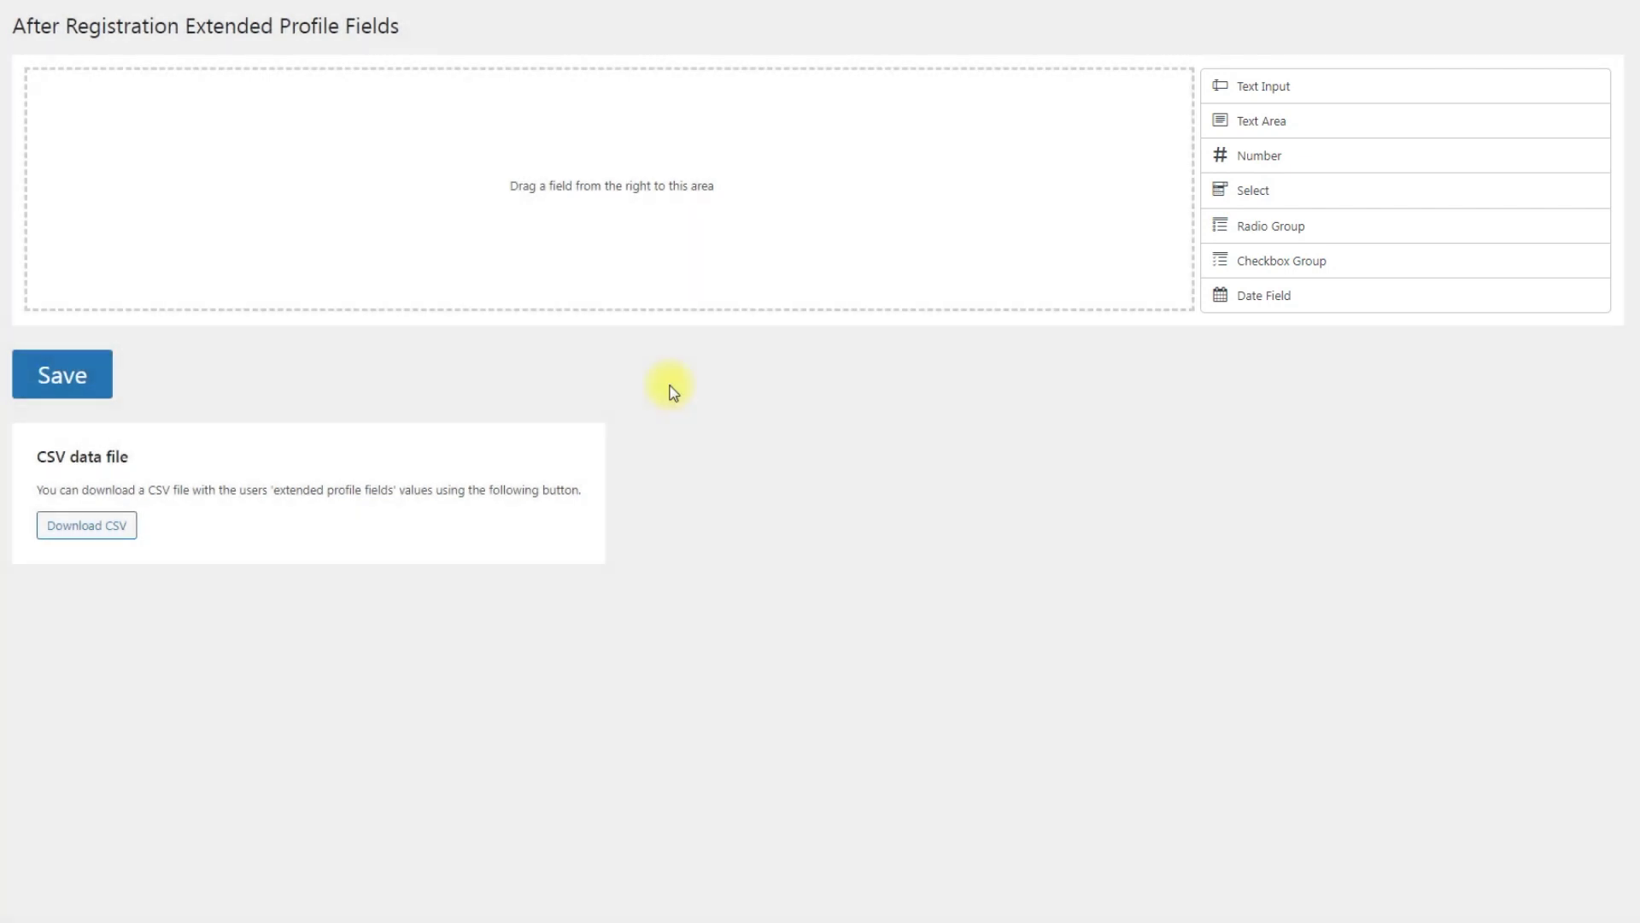
Drag a Text Input field into the empty form drop area.
{"action": "left_click_drag", "start_coordinate": [1256, 85], "coordinate": [743, 156]}
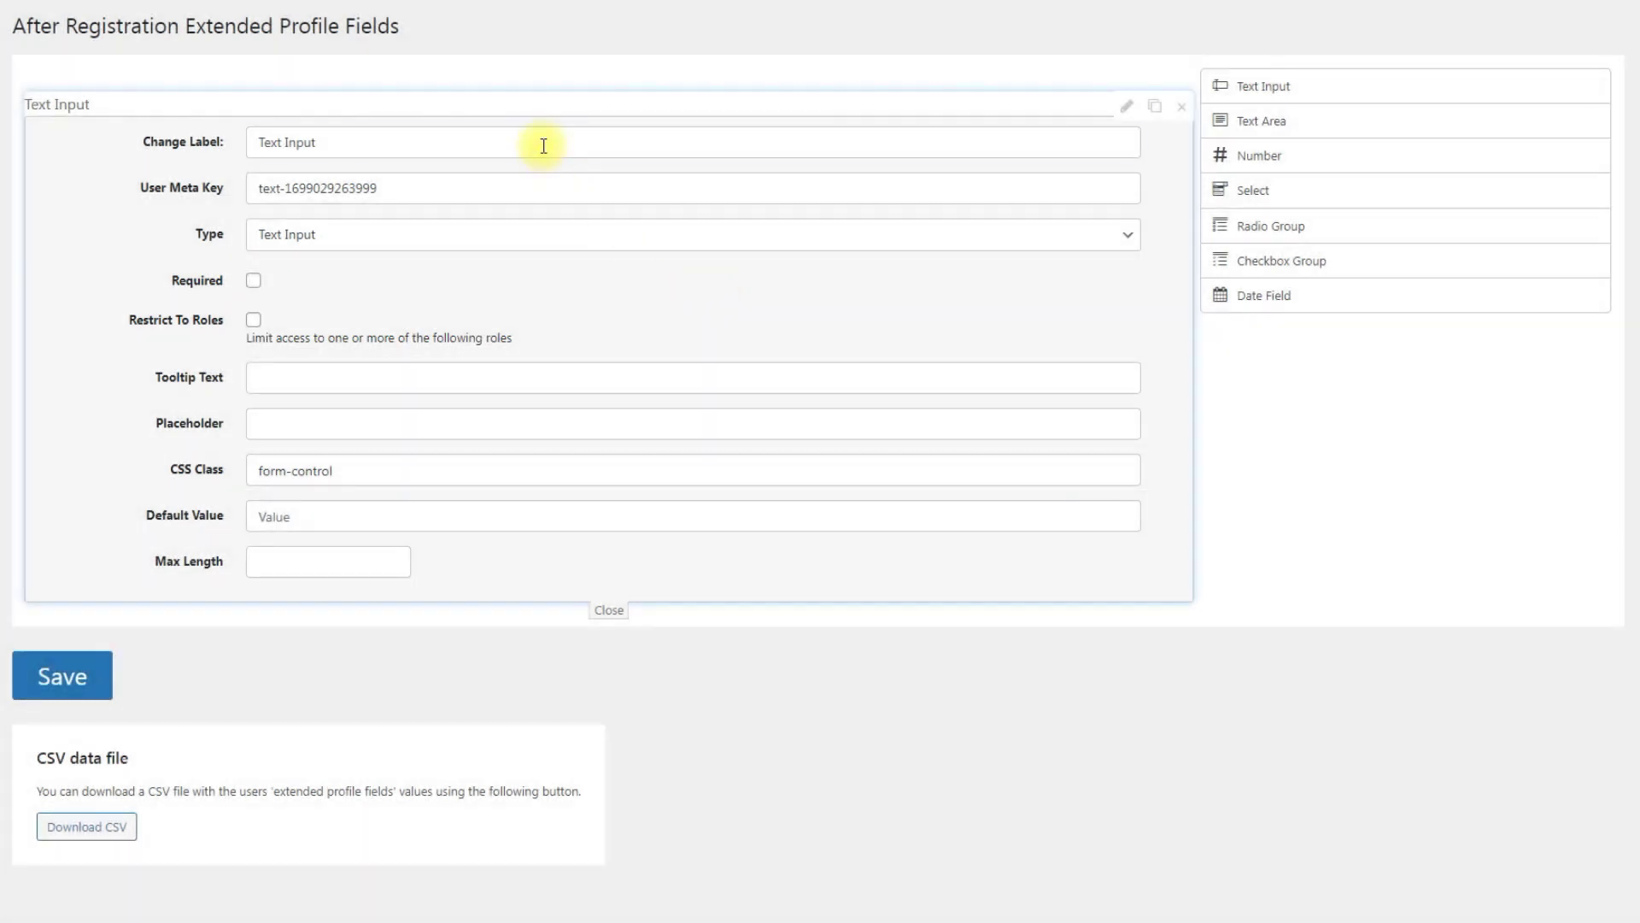
Relabel the first field 'Your name:' and make it required.
{"action": "triple_click", "coordinate": [544, 145]}
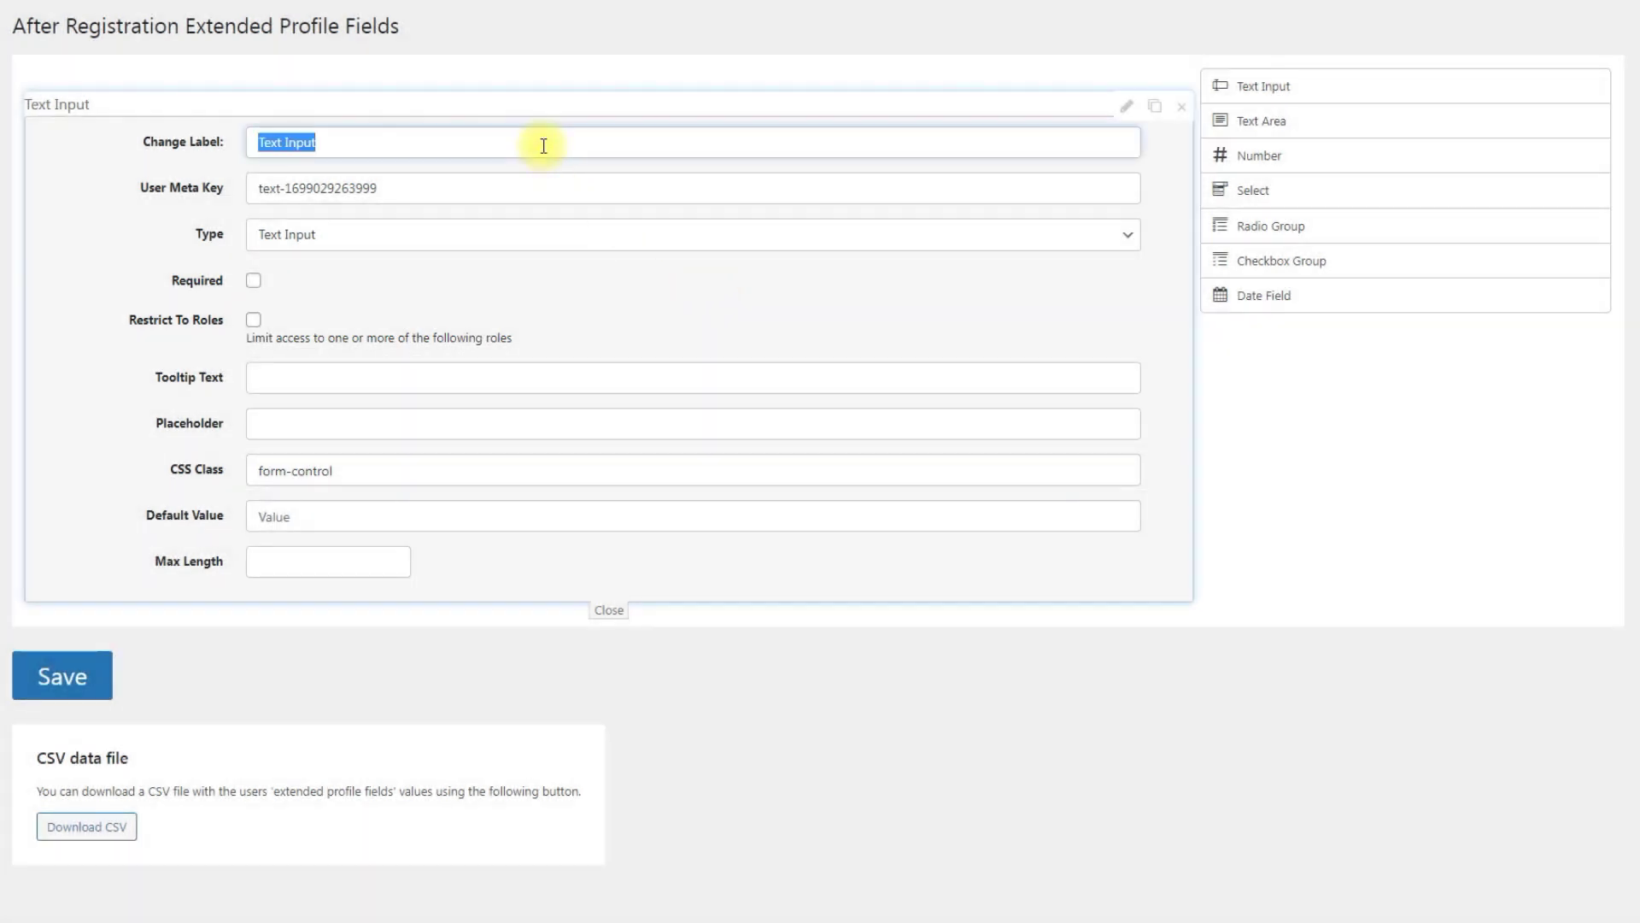
{"action": "type", "text": "Your name:"}
{"action": "left_click", "coordinate": [253, 280]}
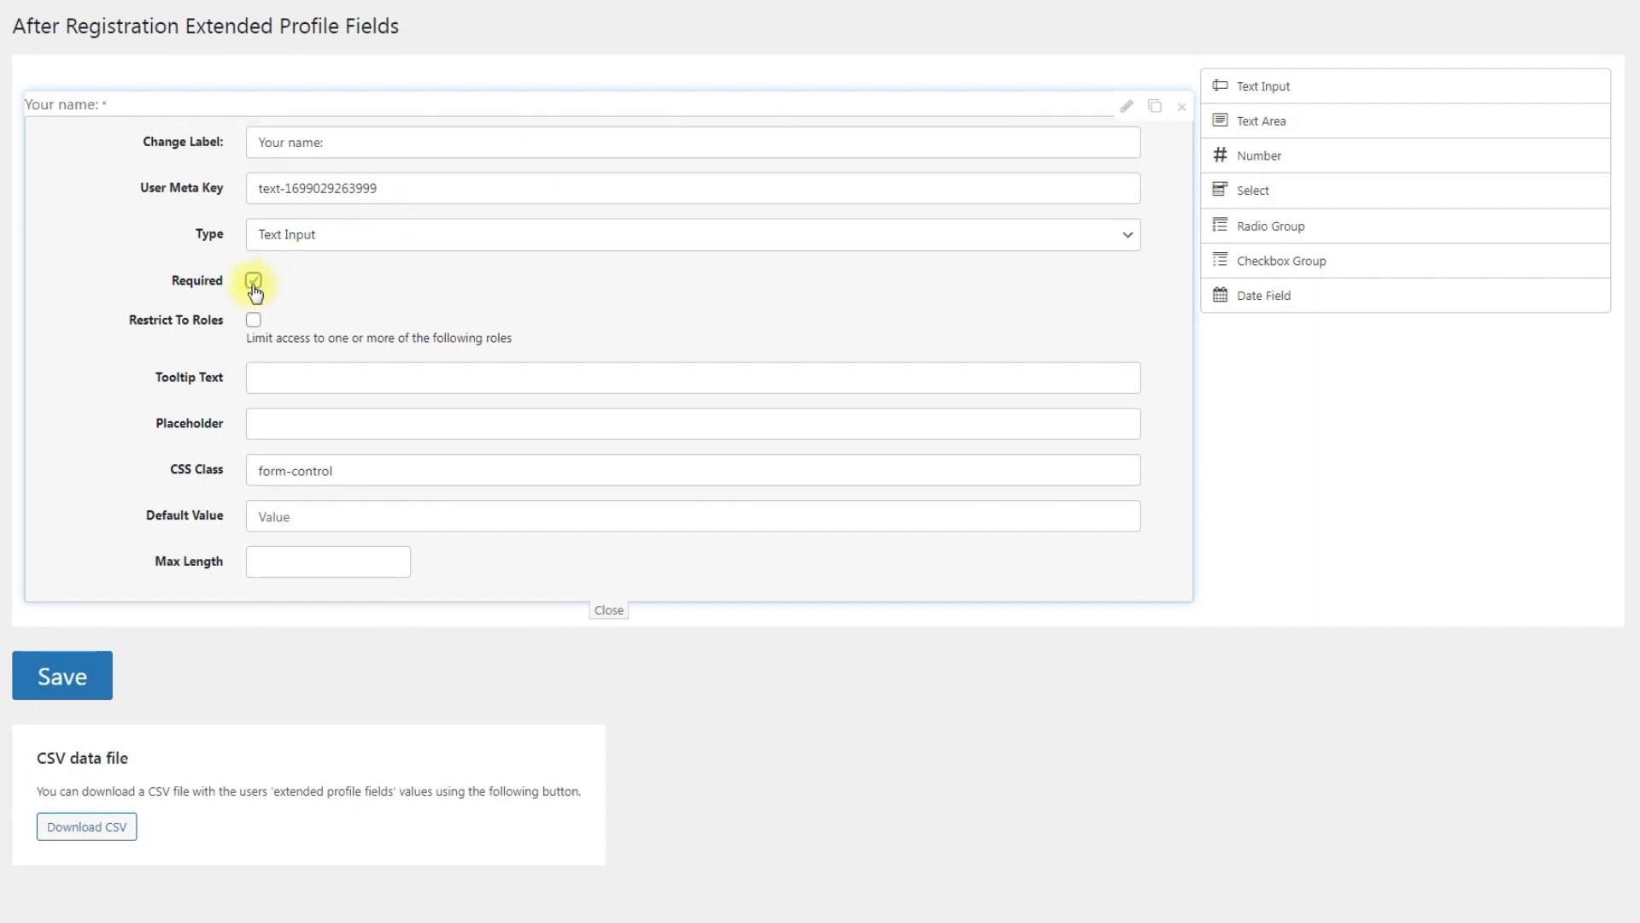
{"action": "left_click", "coordinate": [604, 615]}
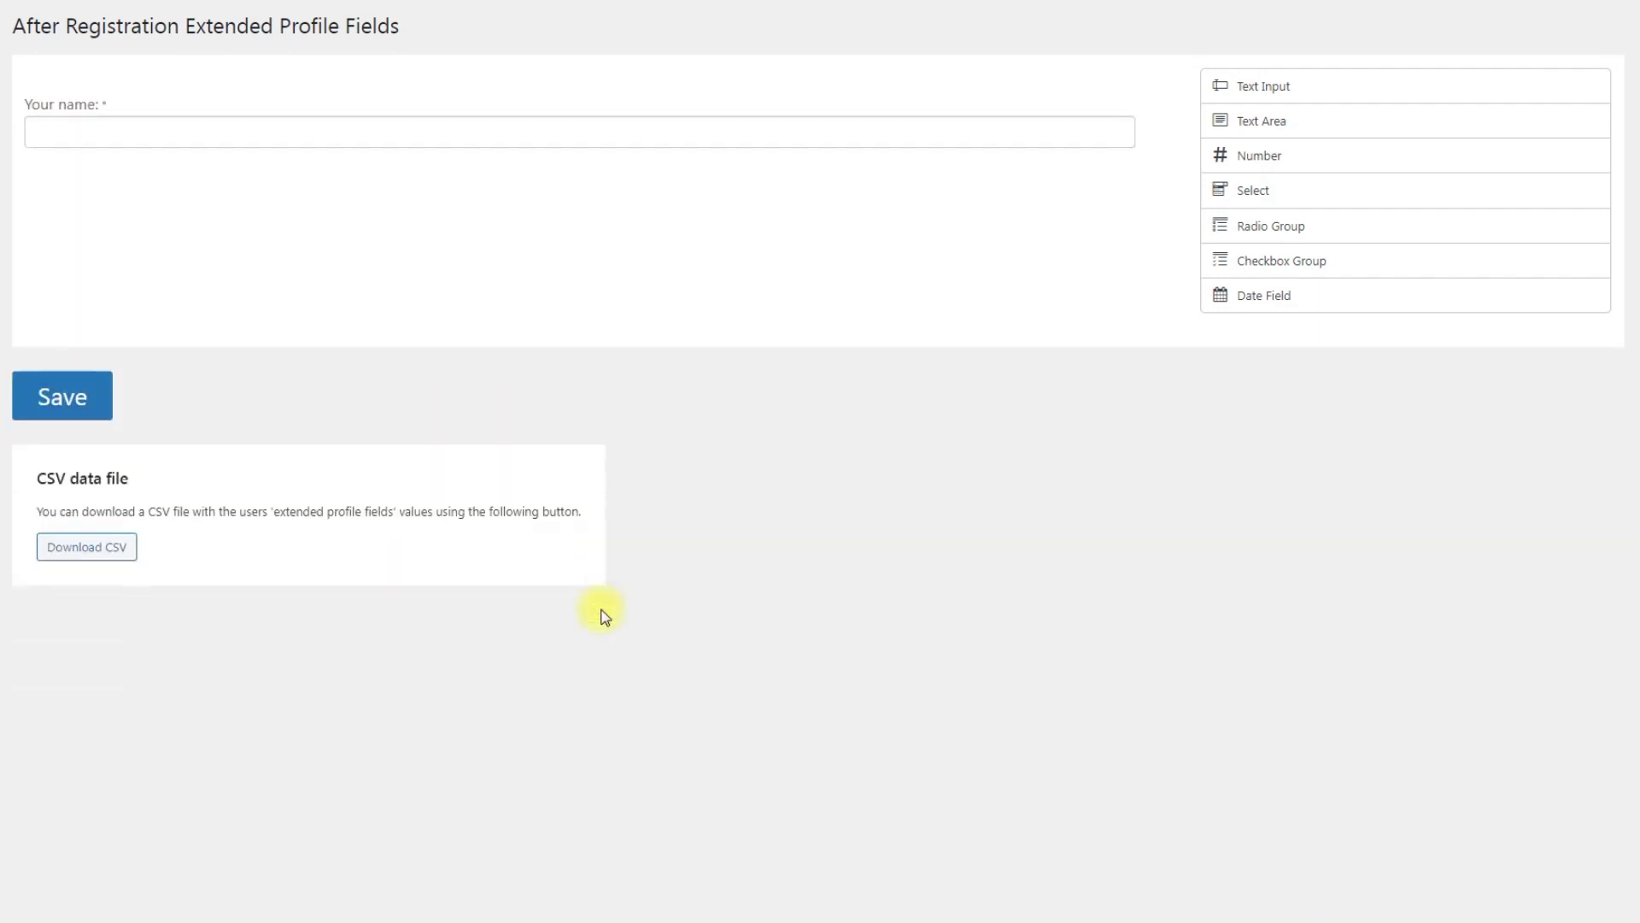
Add a required text field labelled 'Your email' with email input type.
{"action": "left_click_drag", "start_coordinate": [1260, 86], "coordinate": [654, 249]}
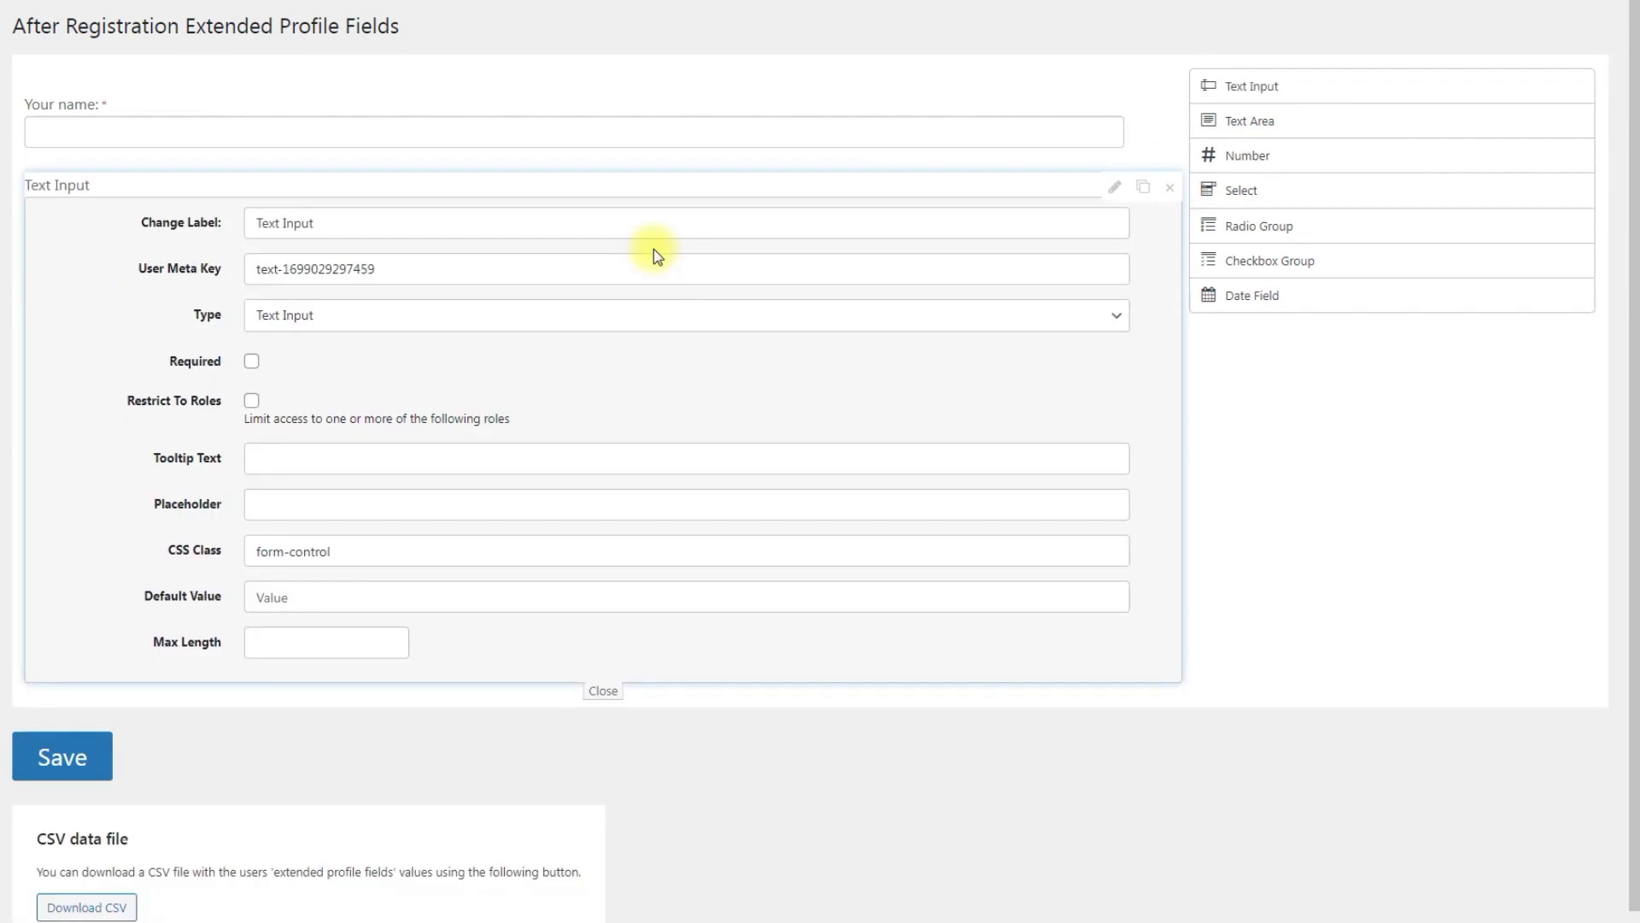
{"action": "triple_click", "coordinate": [560, 224]}
{"action": "type", "text": "Your email"}
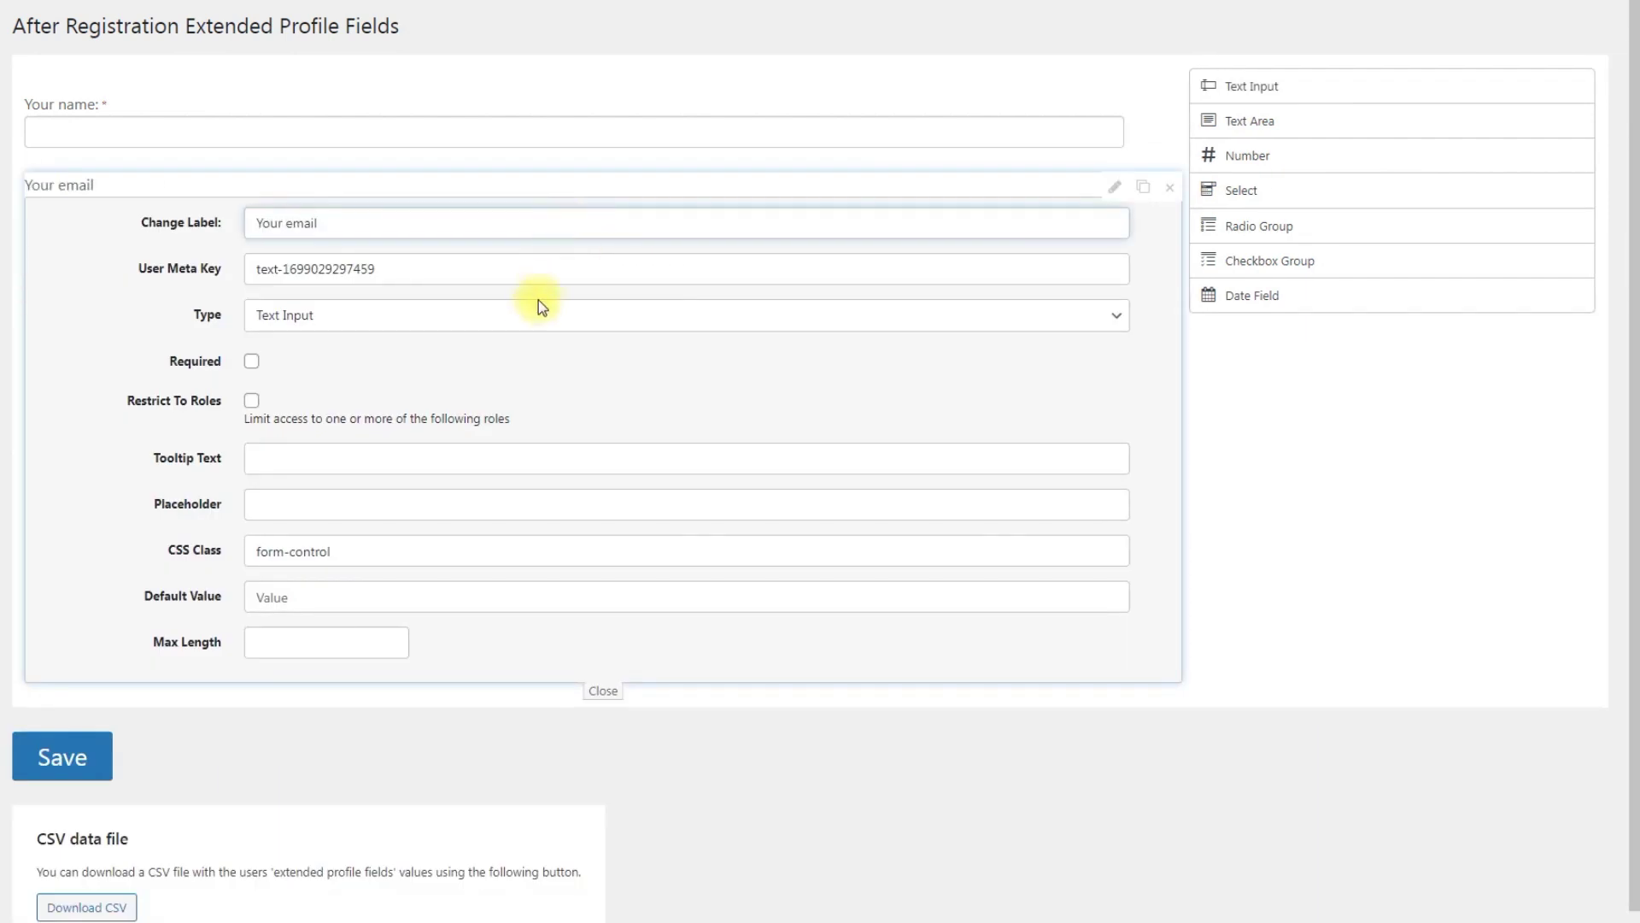
{"action": "left_click", "coordinate": [538, 314]}
{"action": "left_click", "coordinate": [493, 377]}
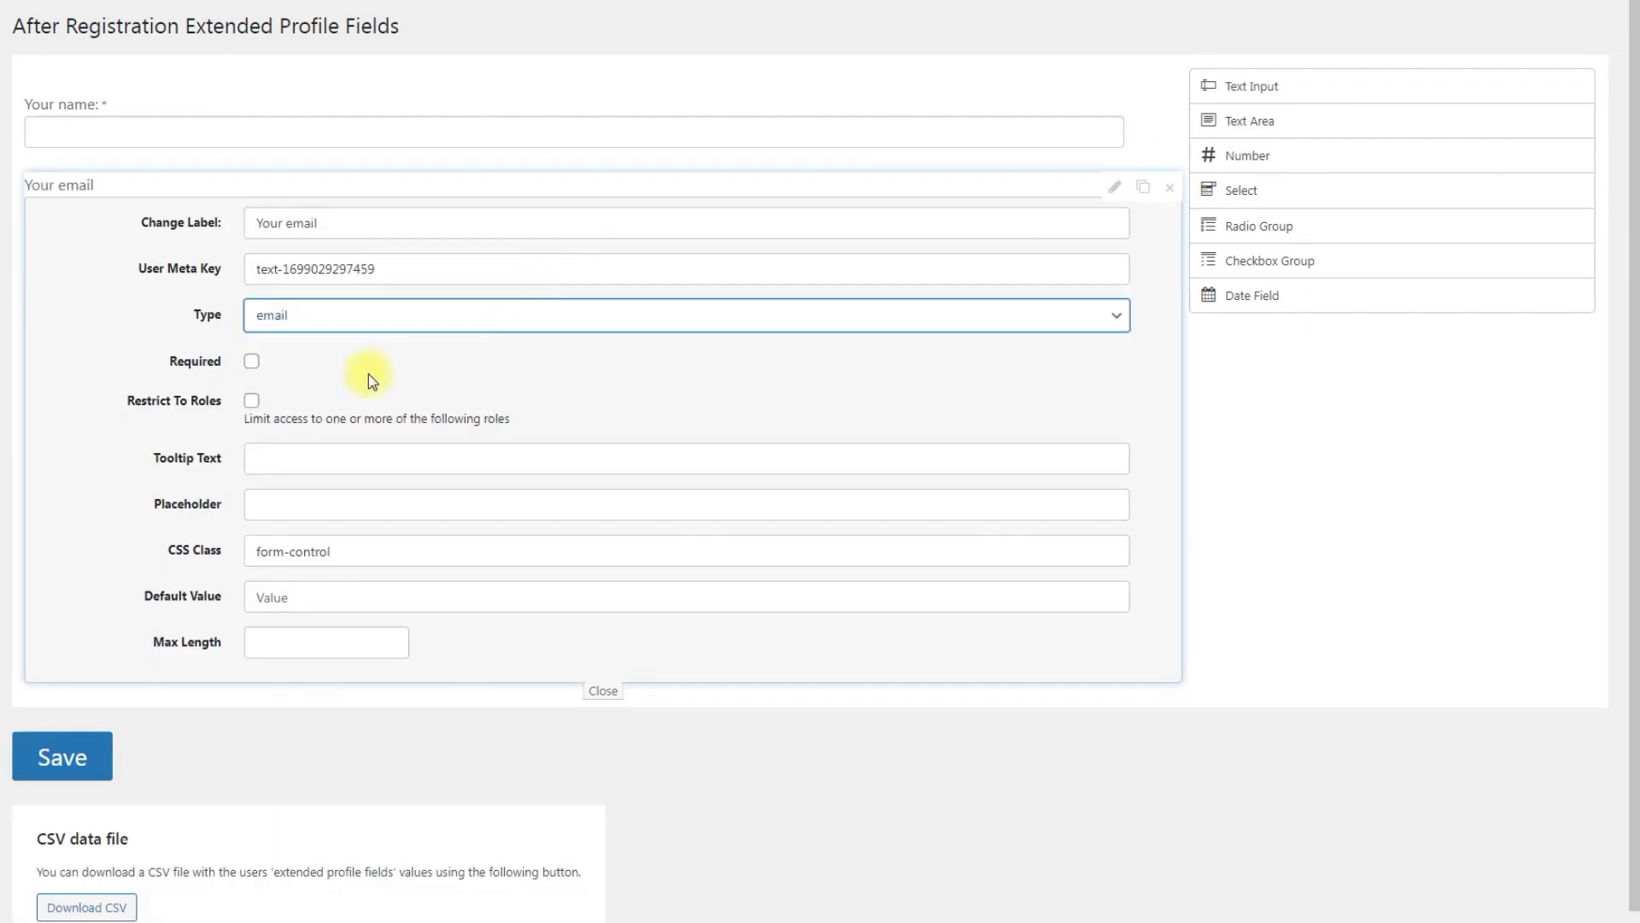
{"action": "left_click", "coordinate": [253, 361]}
{"action": "left_click", "coordinate": [602, 691]}
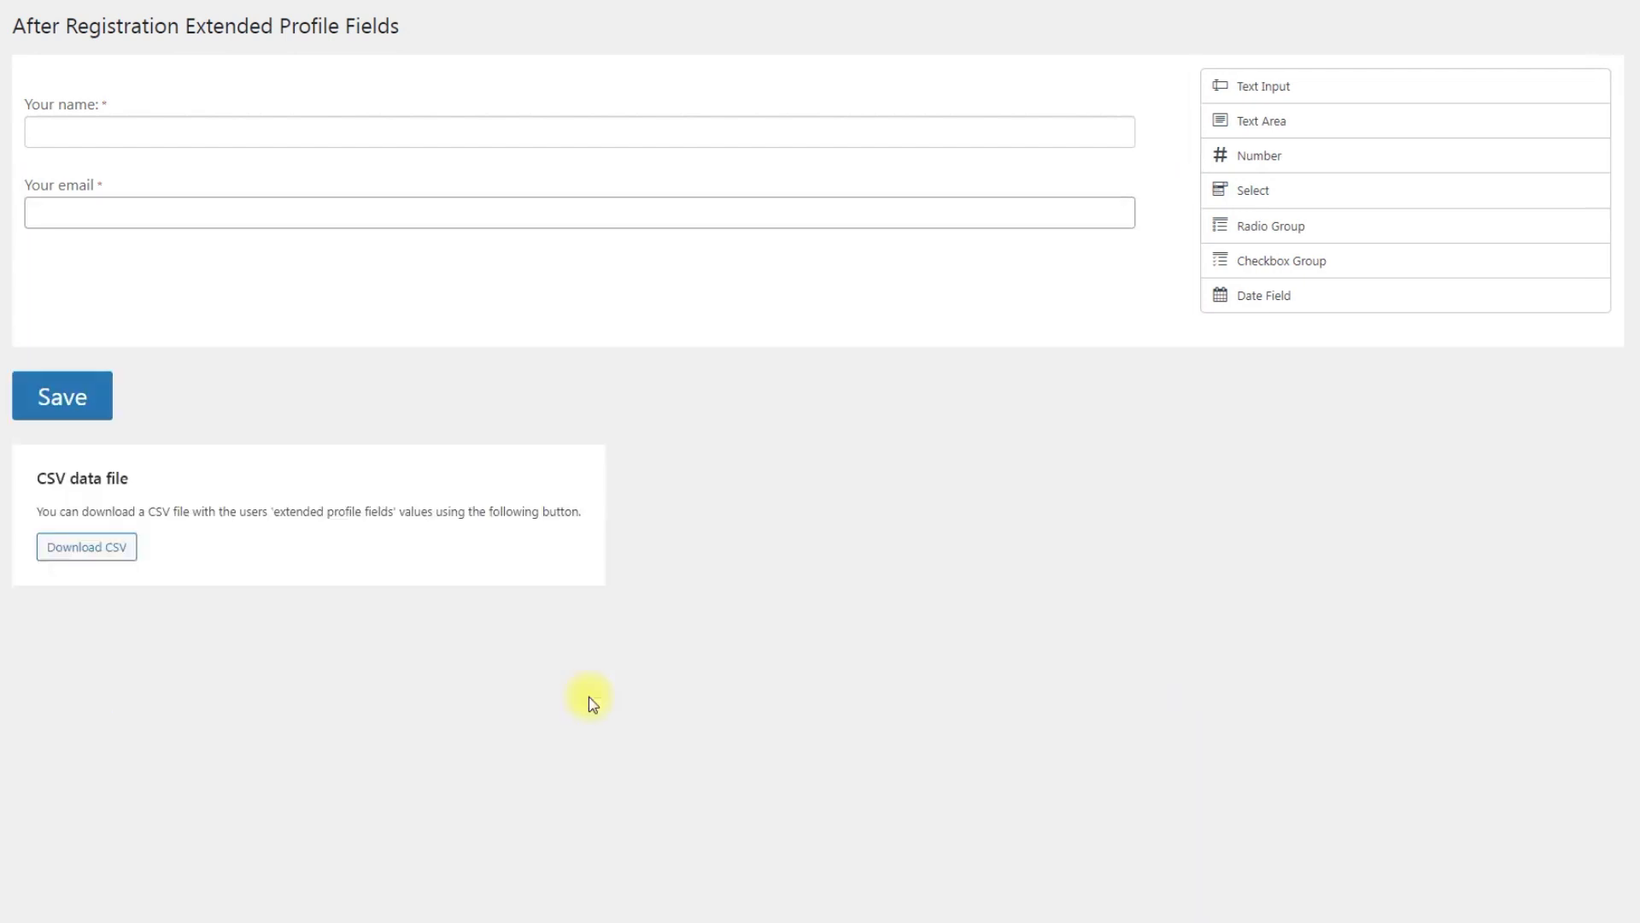
Add a required 'Your phone:' field of tel type, then add a Date Field.
{"action": "left_click_drag", "start_coordinate": [1271, 85], "coordinate": [604, 278]}
{"action": "triple_click", "coordinate": [517, 301]}
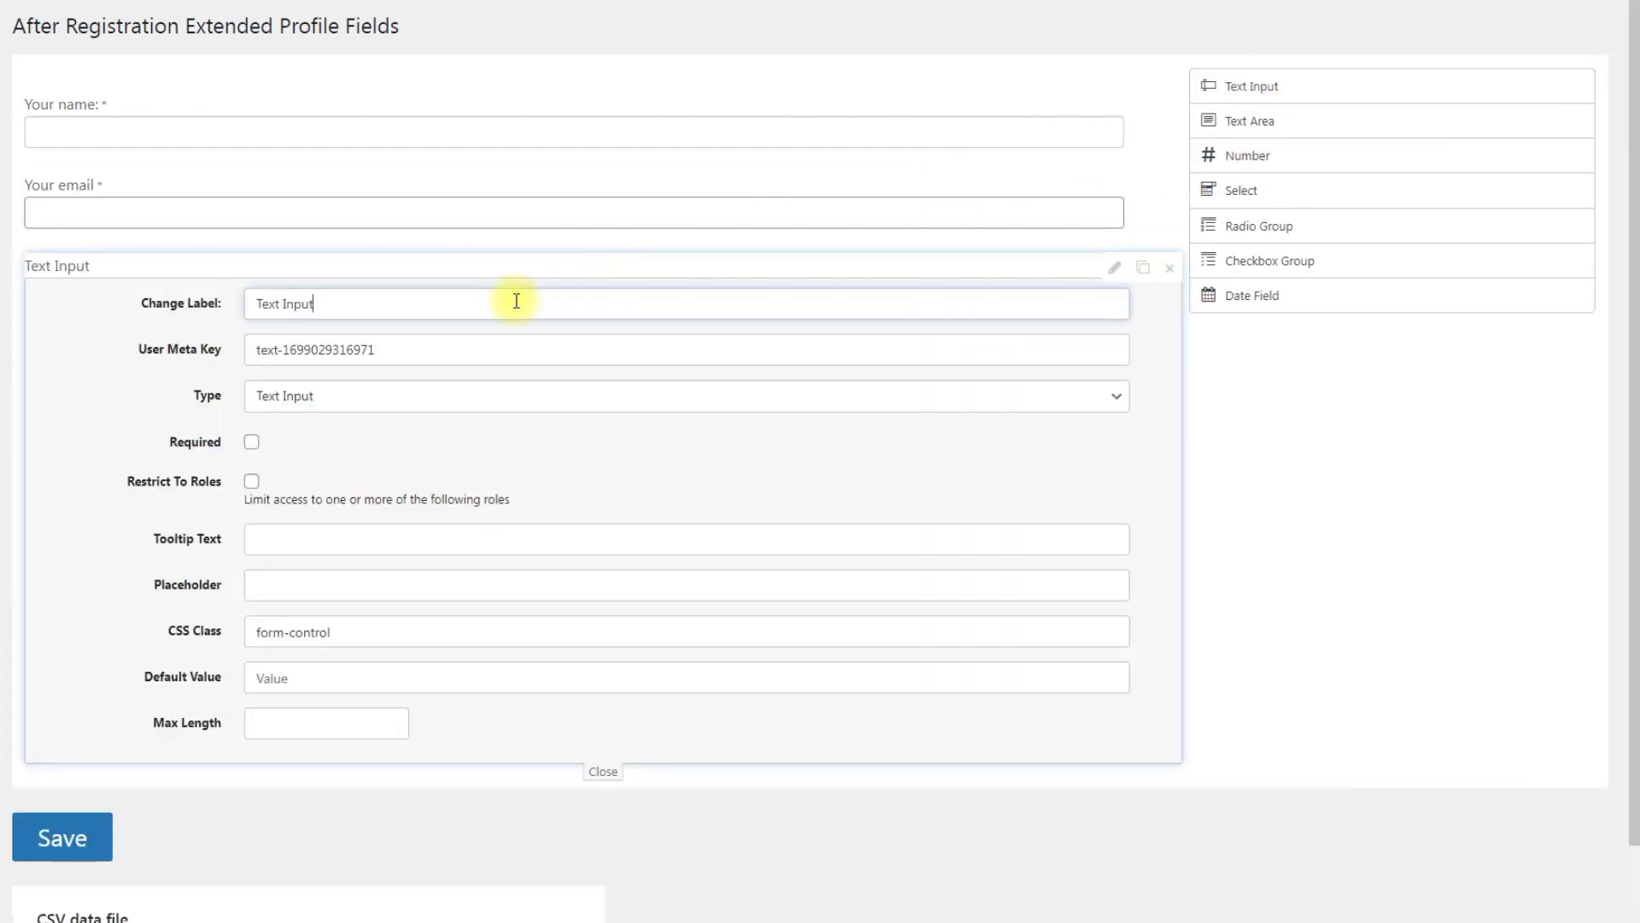
{"action": "type", "text": "Your phone:"}
{"action": "left_click", "coordinate": [504, 395]}
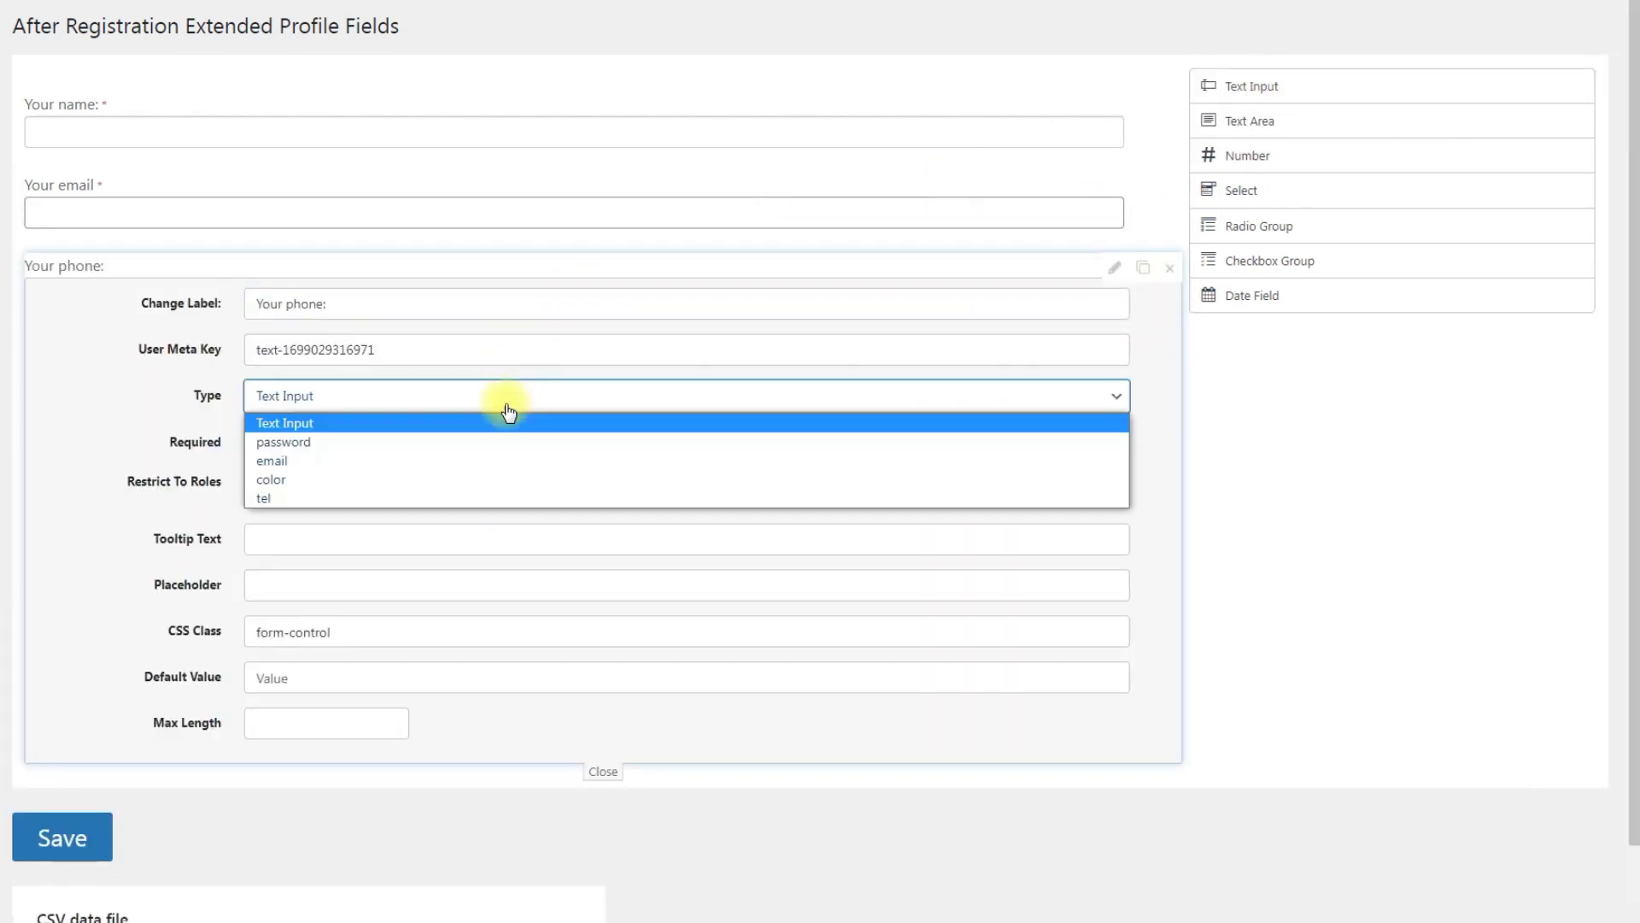
{"action": "left_click", "coordinate": [487, 498]}
{"action": "left_click", "coordinate": [256, 441]}
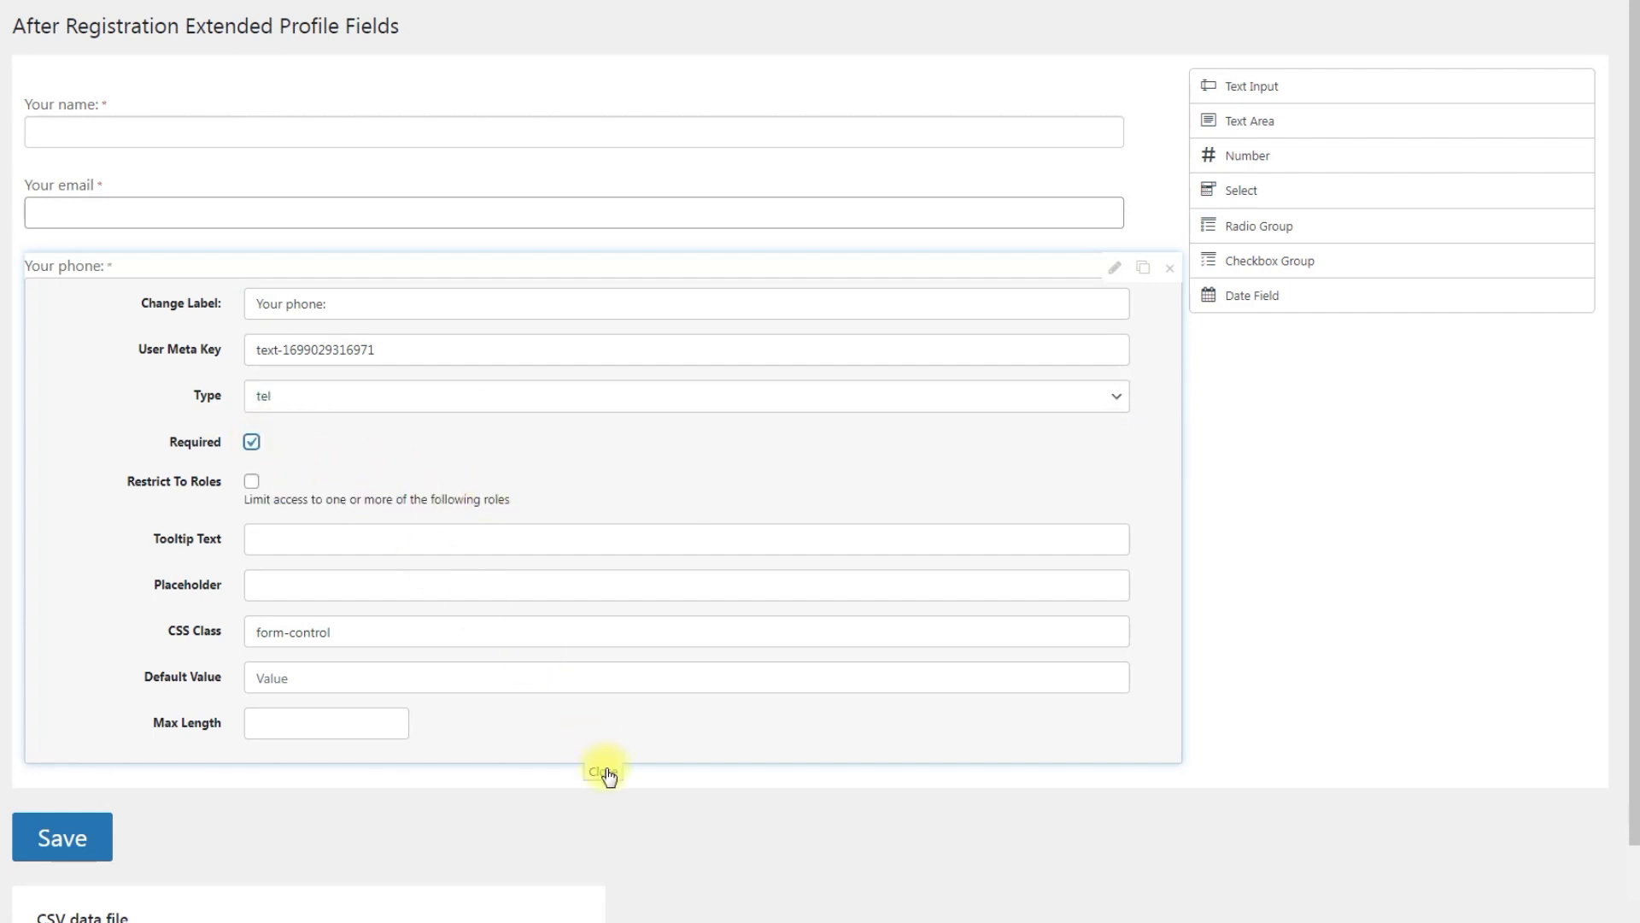
{"action": "left_click", "coordinate": [604, 771]}
{"action": "left_click_drag", "start_coordinate": [1244, 293], "coordinate": [717, 337]}
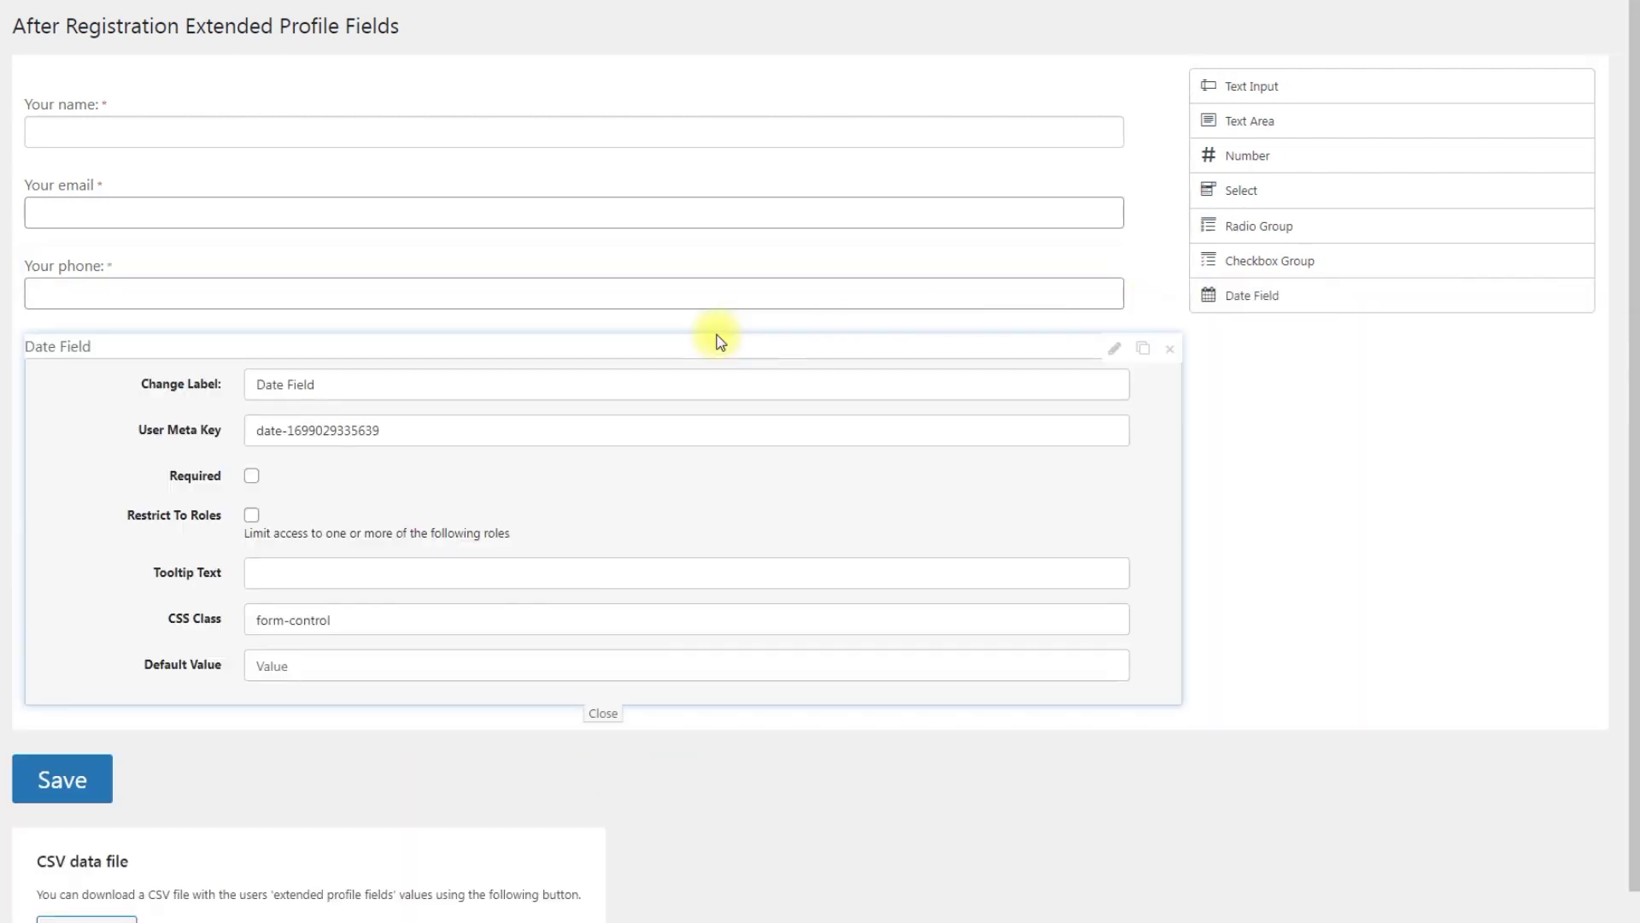
{"action": "triple_click", "coordinate": [580, 373]}
Label the date field 'Your date of birth' and add a checkbox group 'What film genres do you prefer?'.
{"action": "type", "text": "Your date of birth:"}
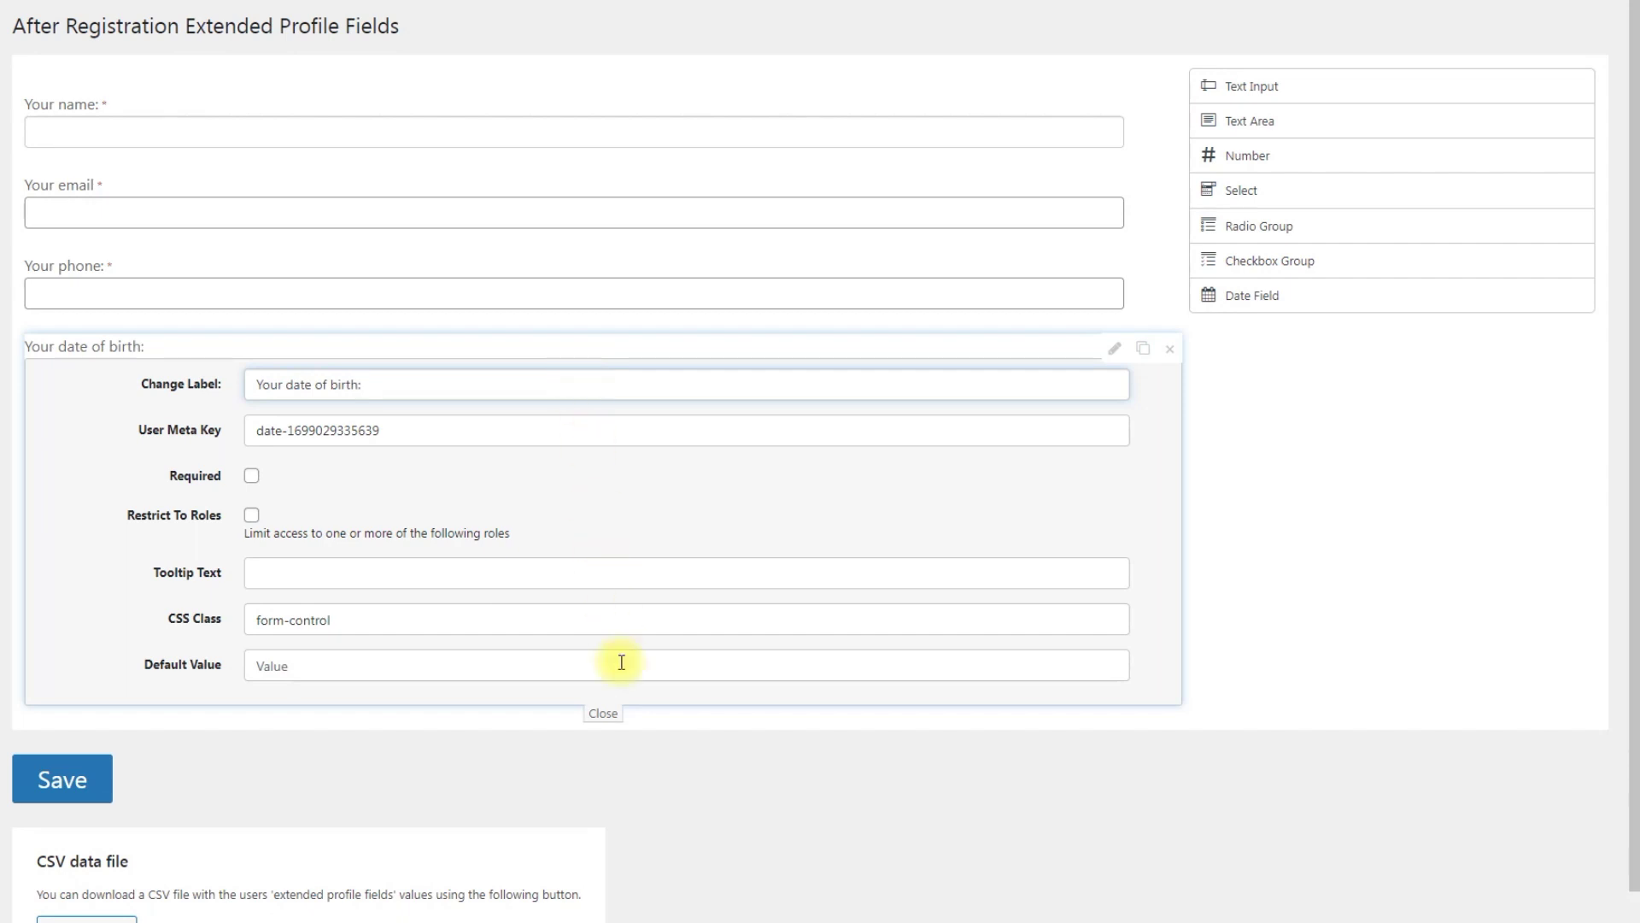
{"action": "left_click", "coordinate": [608, 713]}
{"action": "left_click_drag", "start_coordinate": [1241, 260], "coordinate": [735, 373]}
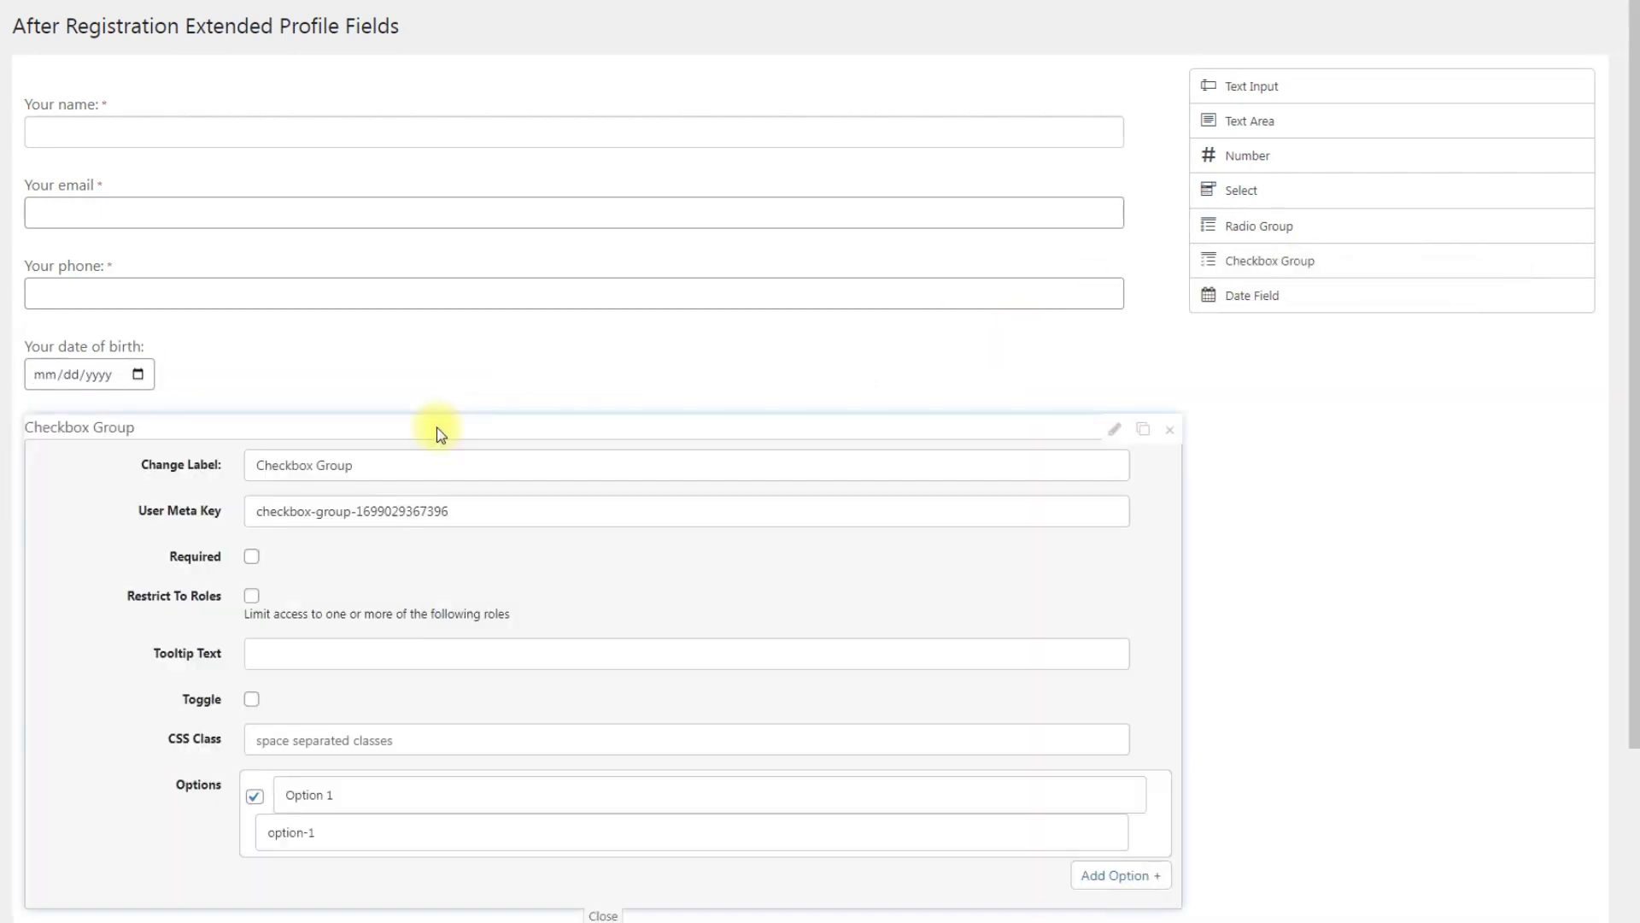
{"action": "left_click", "coordinate": [439, 466]}
{"action": "type", "text": "What film genres do you prefer?"}
{"action": "scroll", "coordinate": [523, 570], "scroll_direction": "down", "scroll_amount": 3}
Give the genre group options Drama (unticked), Comedy, Thriller and Crime.
{"action": "triple_click", "coordinate": [425, 516]}
{"action": "type", "text": "Drama"}
{"action": "left_click", "coordinate": [254, 516]}
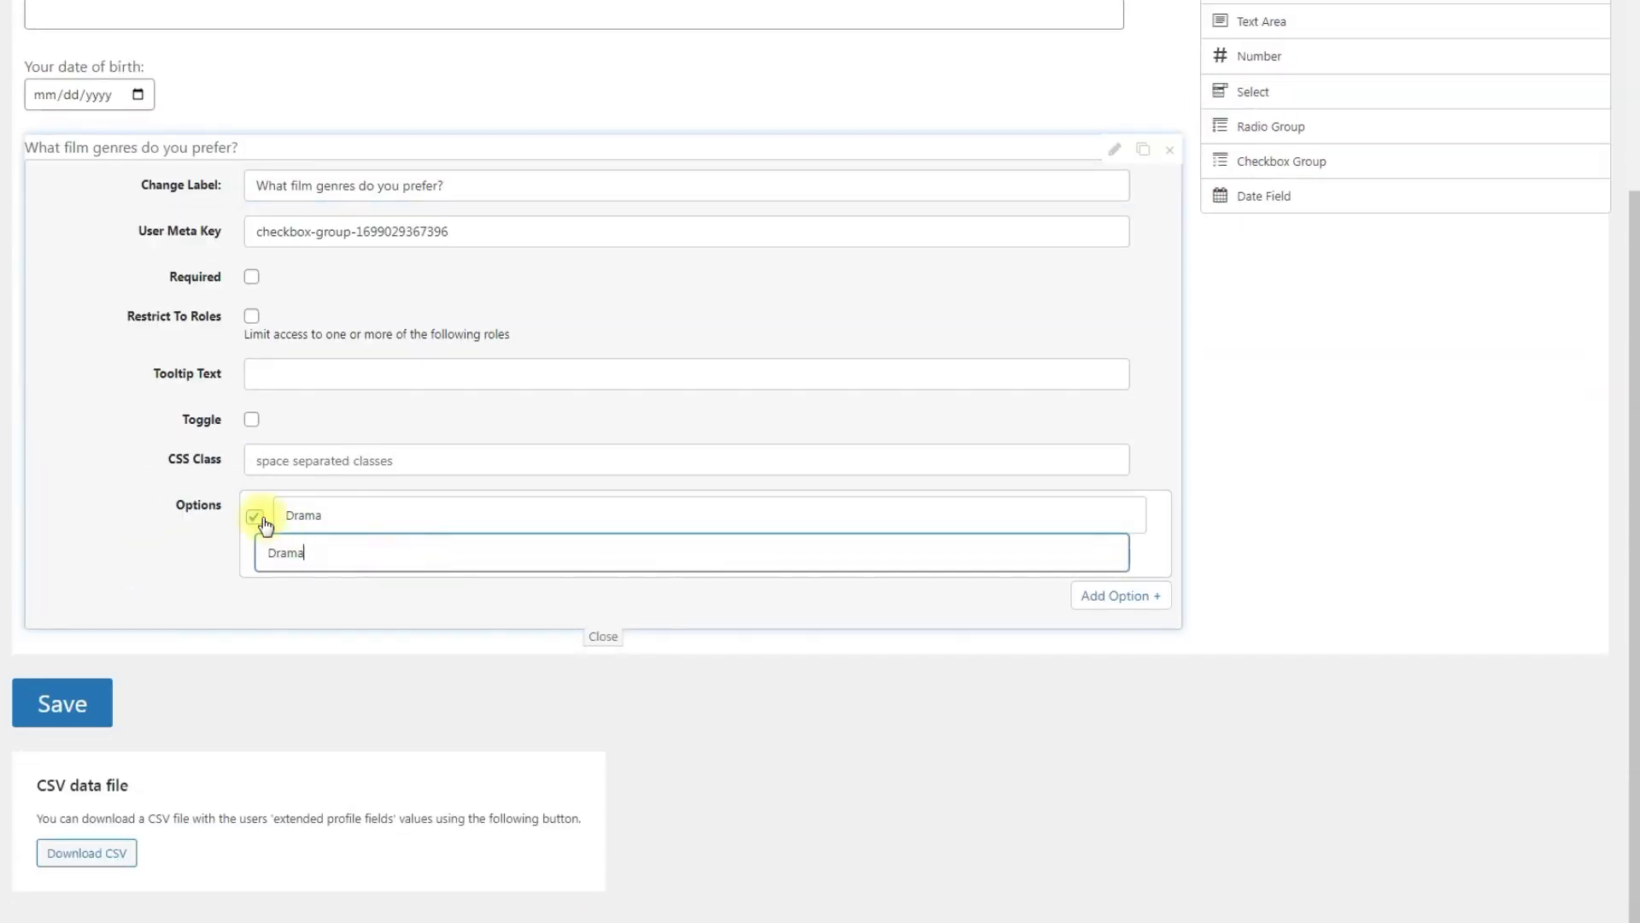
{"action": "left_click", "coordinate": [1115, 591]}
{"action": "type", "text": "Comedy"}
{"action": "left_click", "coordinate": [1115, 683]}
{"action": "type", "text": "Thriller"}
{"action": "left_click", "coordinate": [1115, 771]}
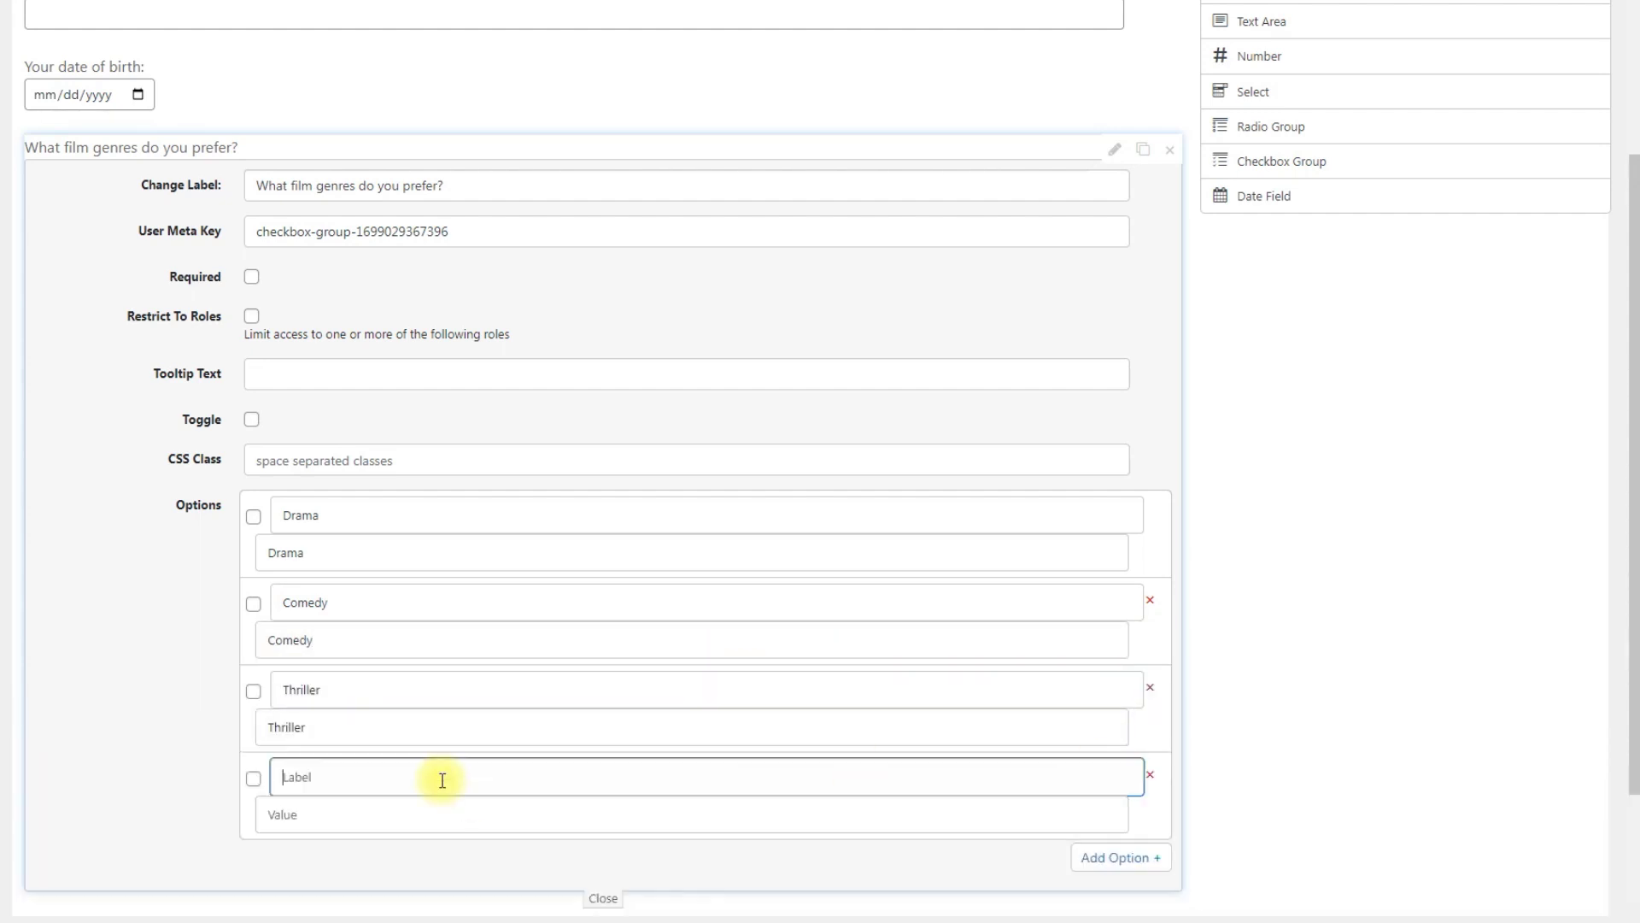
{"action": "type", "text": "Crime"}
Add genre options Adventure, Horror, Fantasy and Action, then close the checkbox group.
{"action": "left_click", "coordinate": [1106, 861]}
{"action": "scroll", "coordinate": [1106, 860], "scroll_direction": "down", "scroll_amount": 4}
{"action": "type", "text": "Adventure"}
{"action": "left_click", "coordinate": [802, 610]}
{"action": "type", "text": "Horror"}
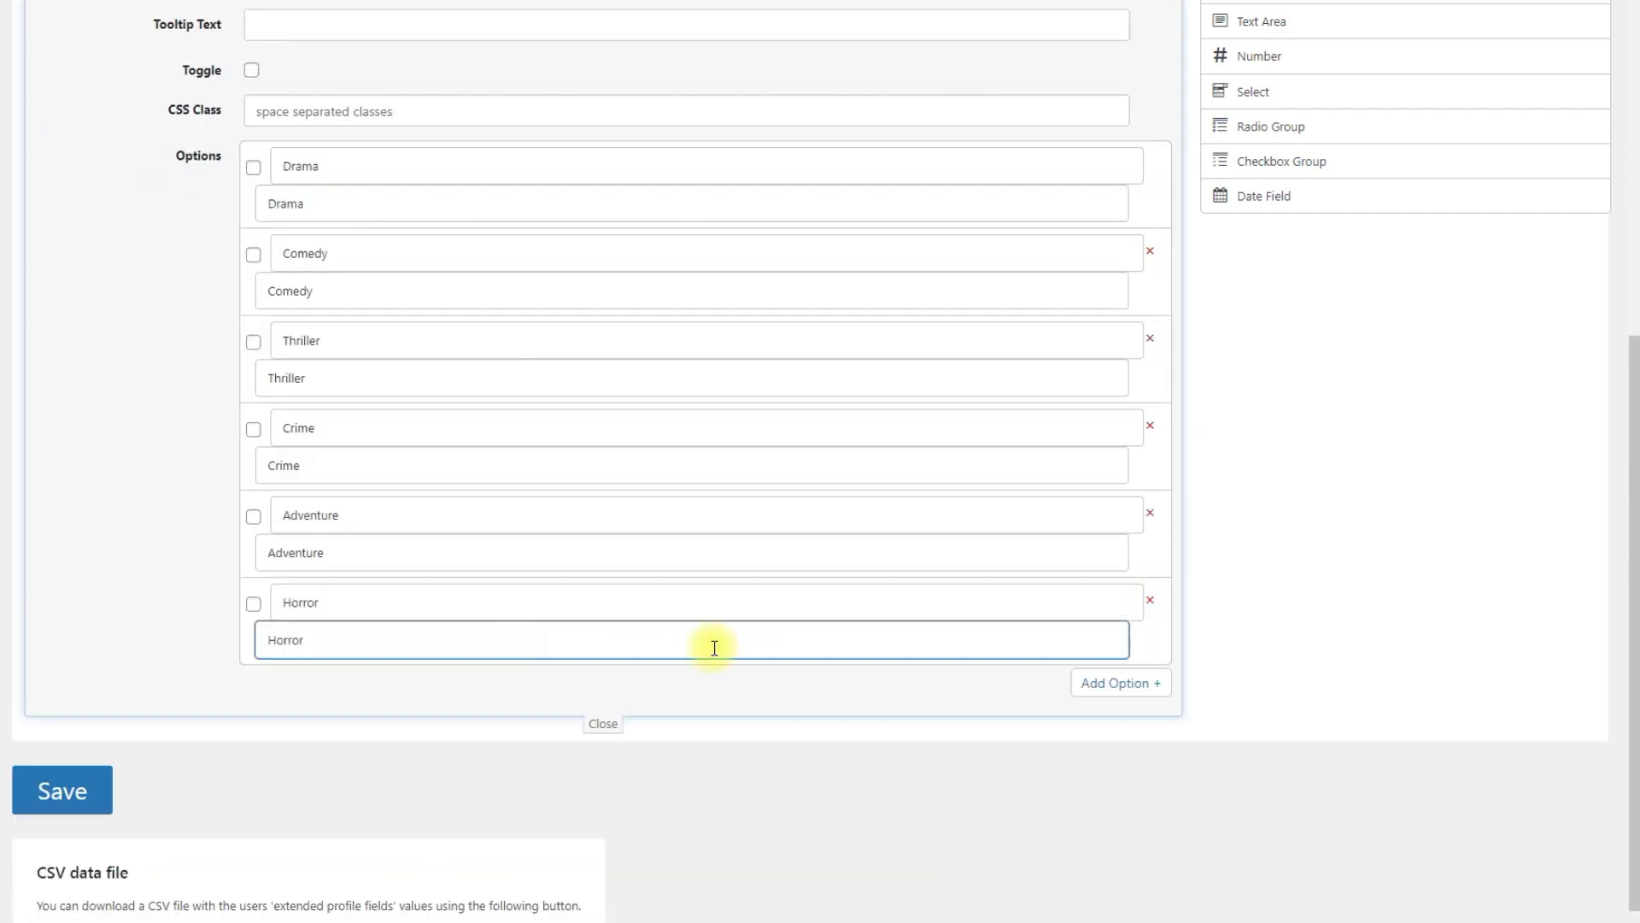
{"action": "left_click", "coordinate": [608, 690]}
{"action": "type", "text": "Fantasy"}
{"action": "left_click", "coordinate": [623, 770]}
{"action": "type", "text": "Action"}
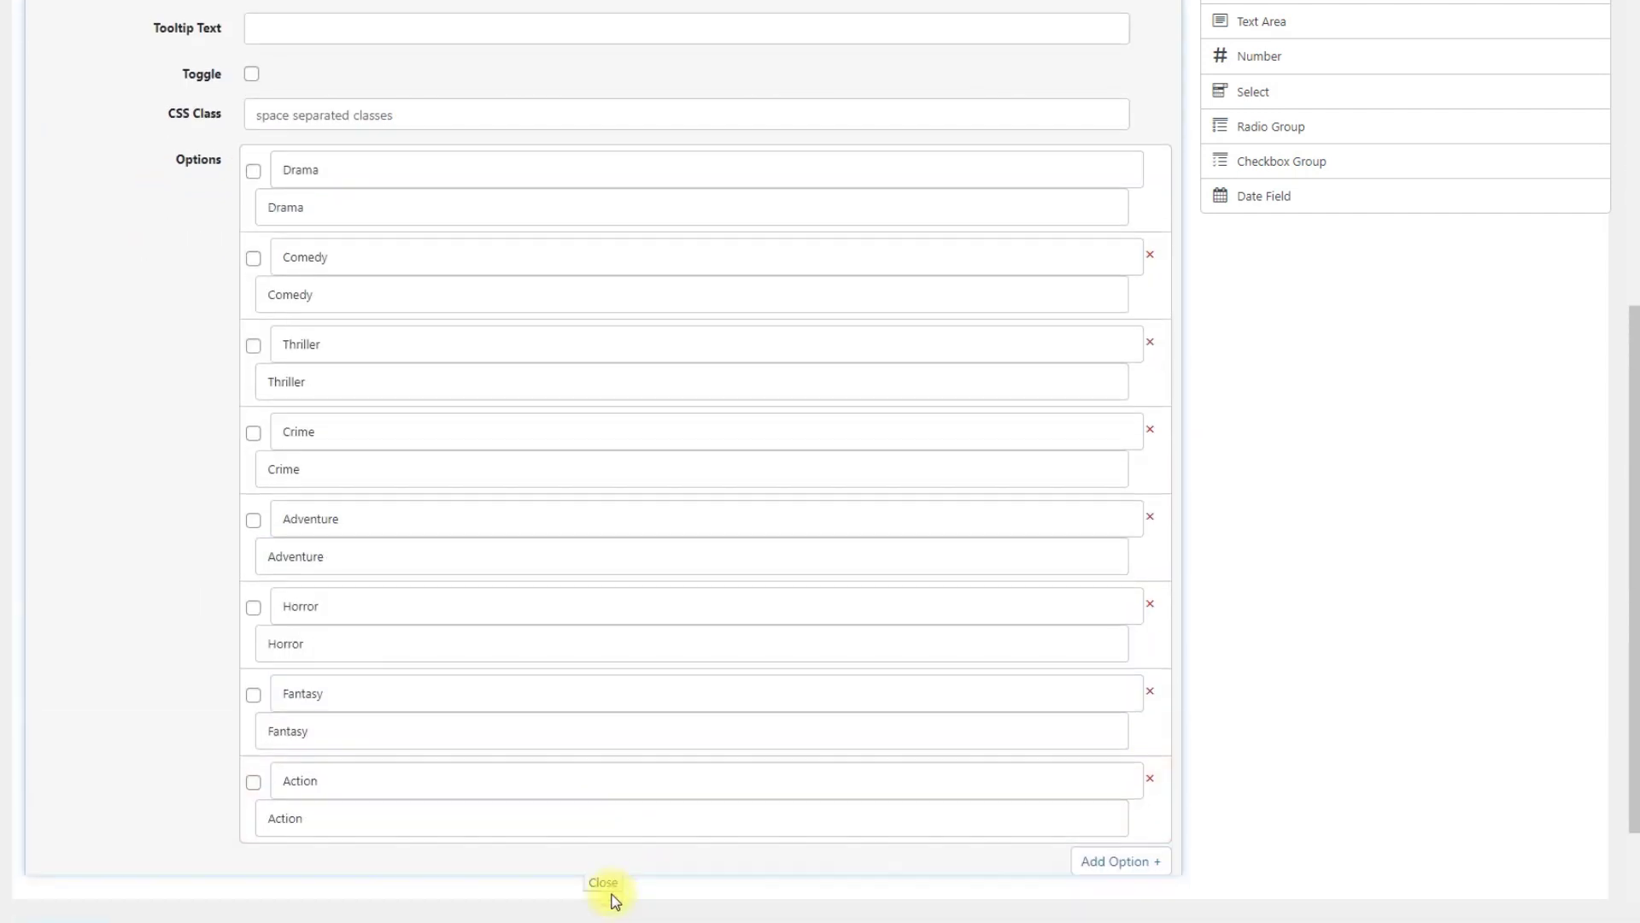
{"action": "left_click", "coordinate": [606, 892]}
Add a radio group 'Edward Cullen or Jacob Black?' with only Edward and Jacob options.
{"action": "left_click_drag", "start_coordinate": [1271, 225], "coordinate": [450, 612]}
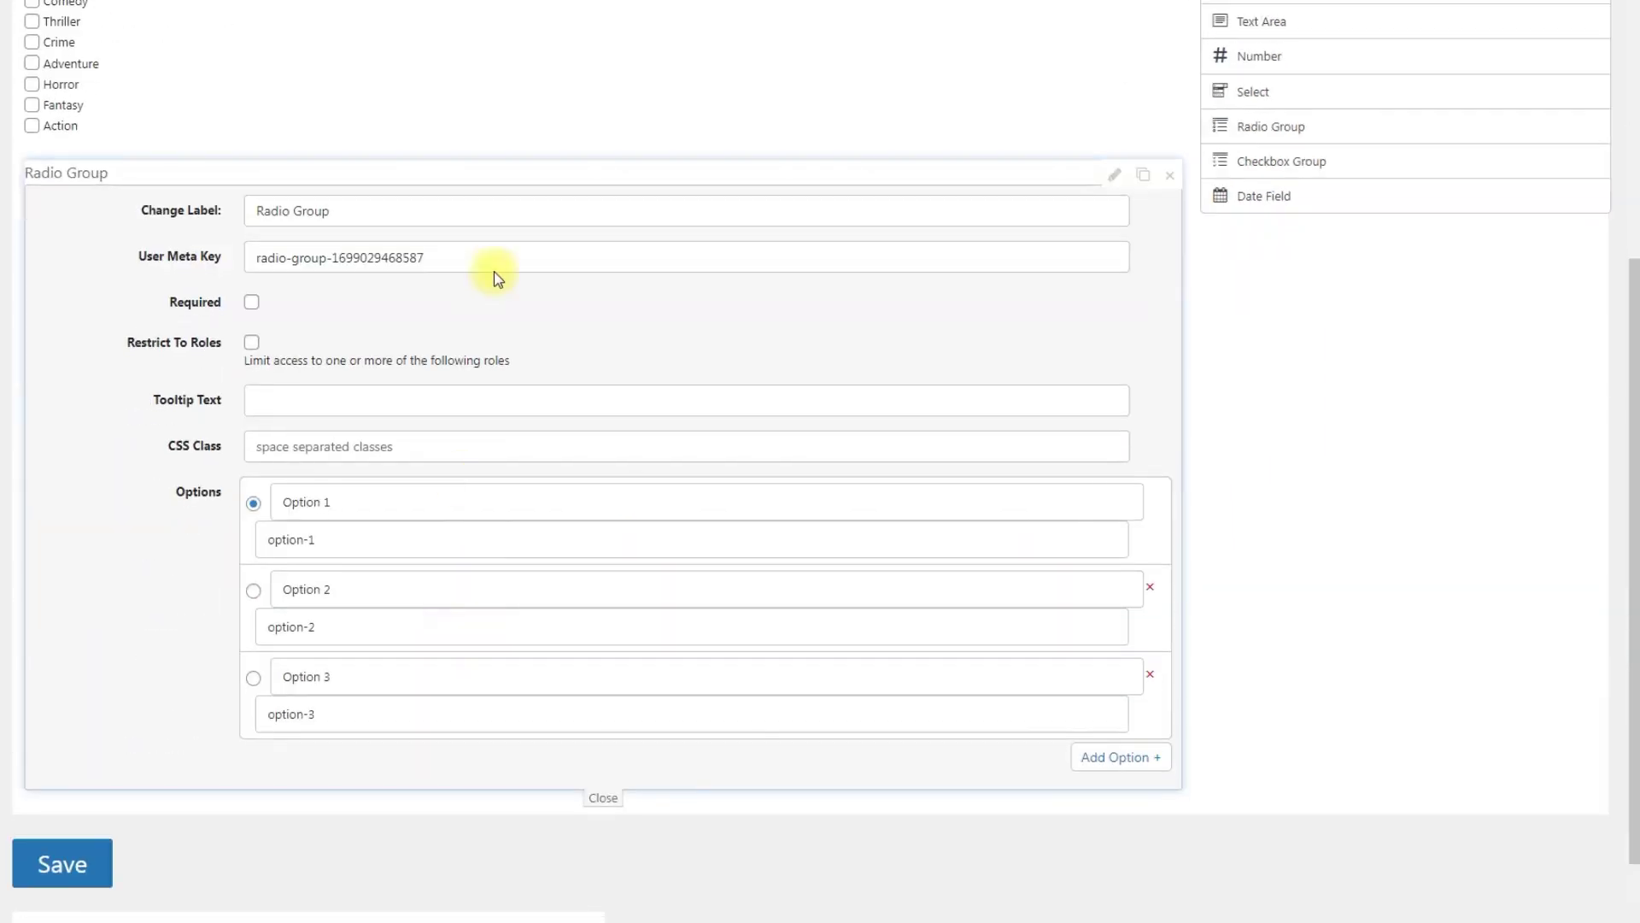
{"action": "triple_click", "coordinate": [507, 211]}
{"action": "type", "text": "Edward Cullen or Jacob Black?"}
{"action": "triple_click", "coordinate": [424, 501]}
{"action": "type", "text": "Edward"}
{"action": "triple_click", "coordinate": [385, 539]}
{"action": "type", "text": "Edward"}
{"action": "triple_click", "coordinate": [384, 589]}
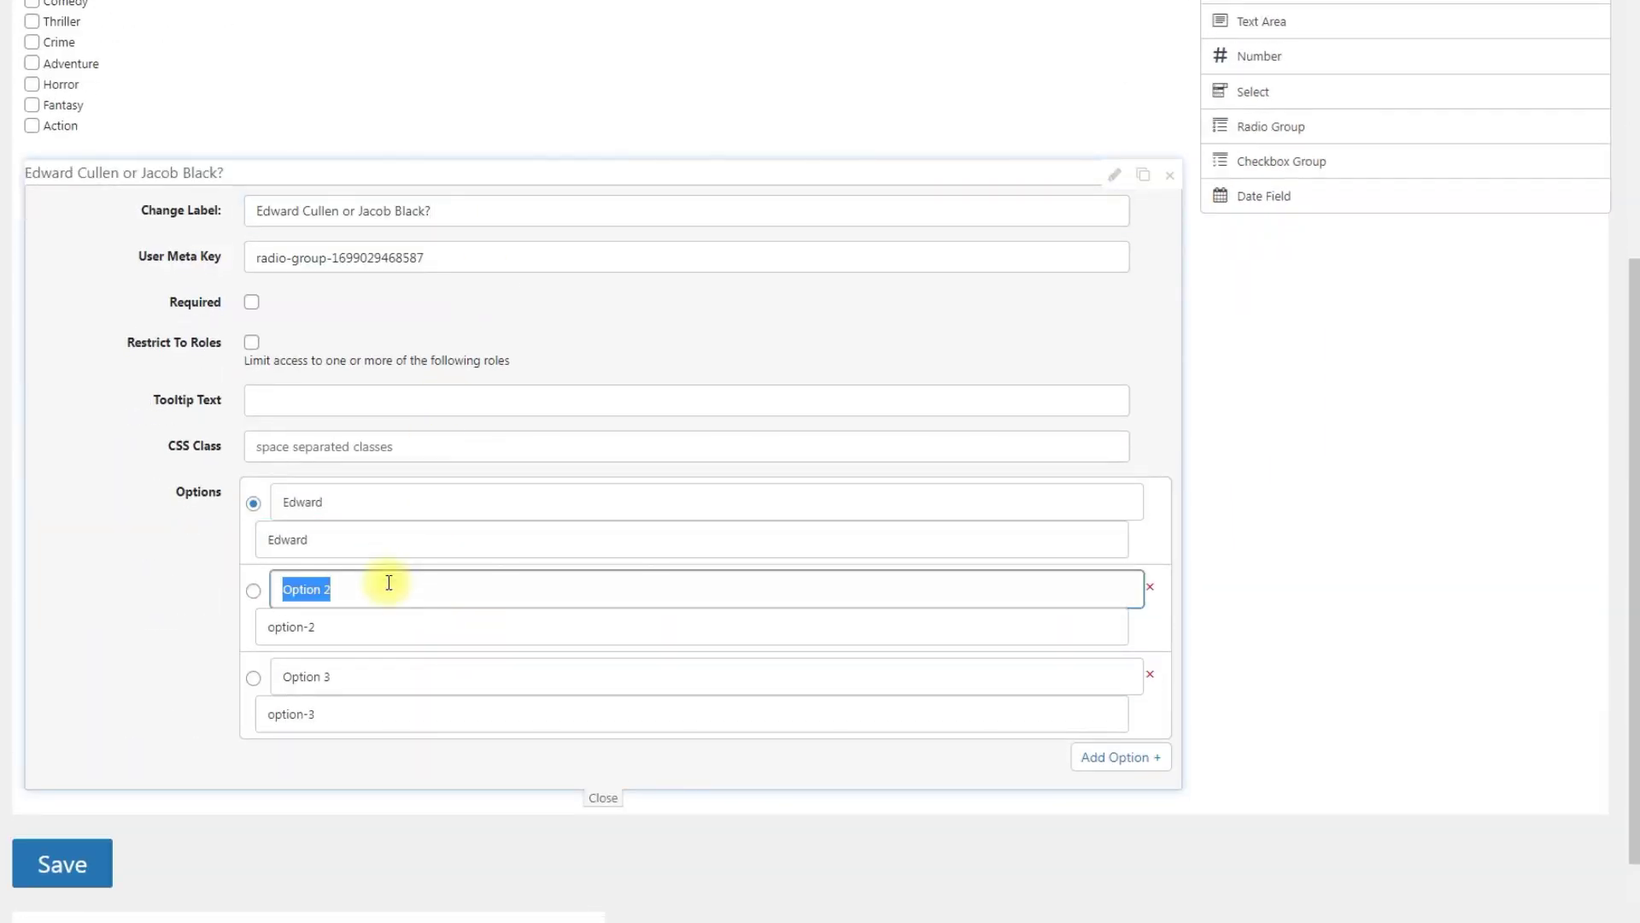
{"action": "type", "text": "Jacob"}
{"action": "left_click", "coordinate": [1149, 674]}
{"action": "left_click", "coordinate": [604, 710]}
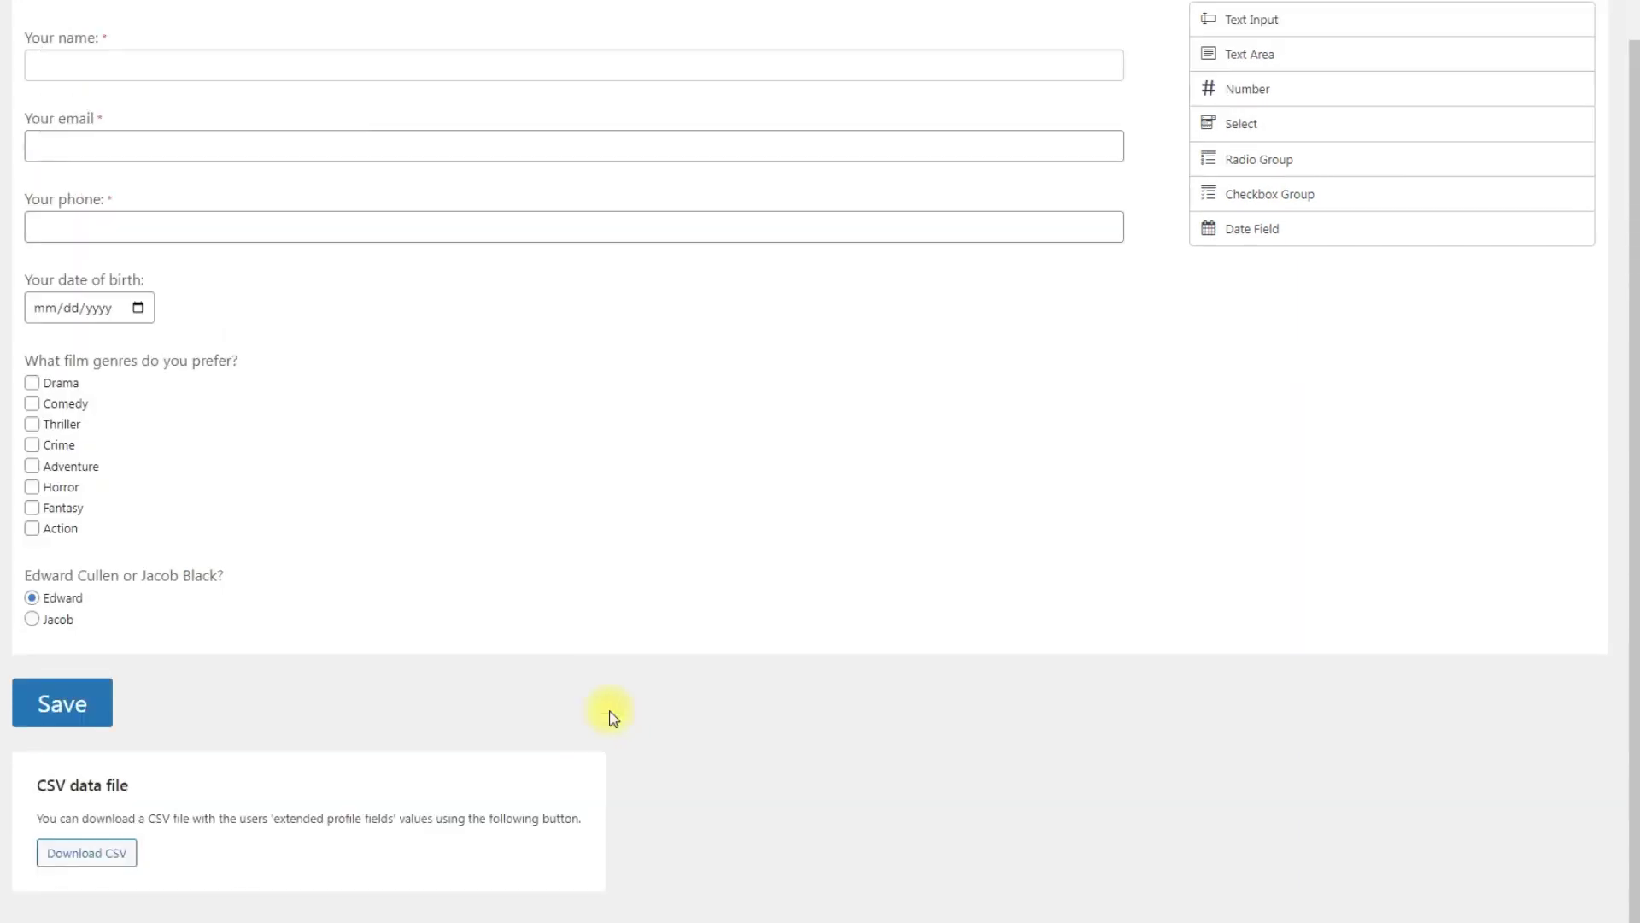
{"action": "left_click_drag", "start_coordinate": [362, 667], "coordinate": [293, 344]}
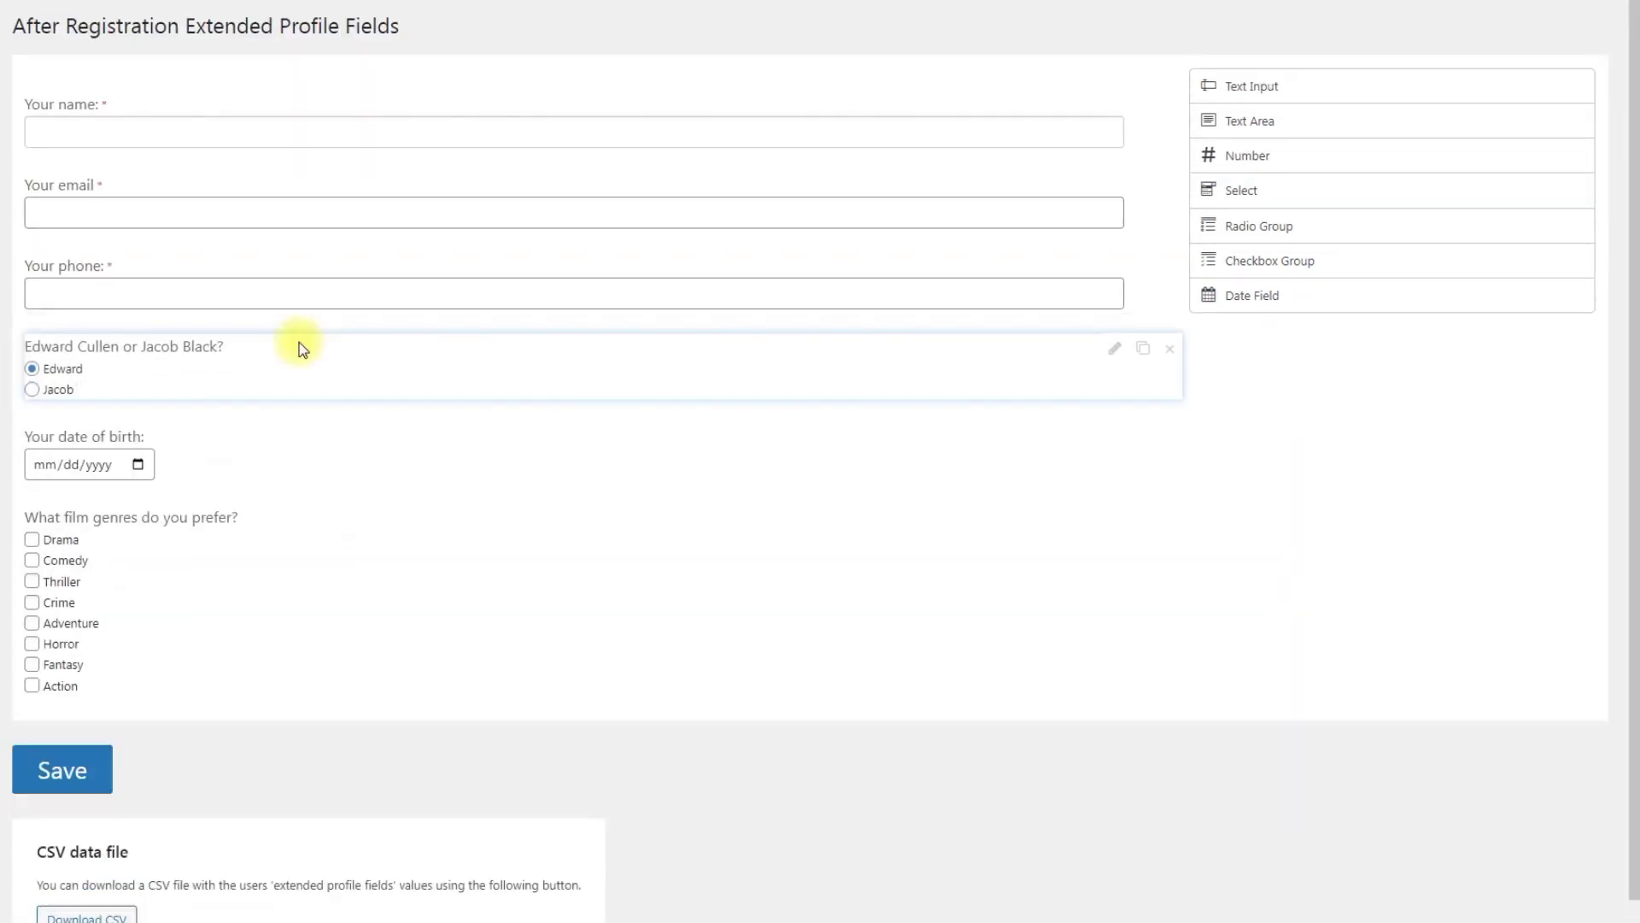
{"action": "left_click_drag", "start_coordinate": [337, 534], "coordinate": [336, 340]}
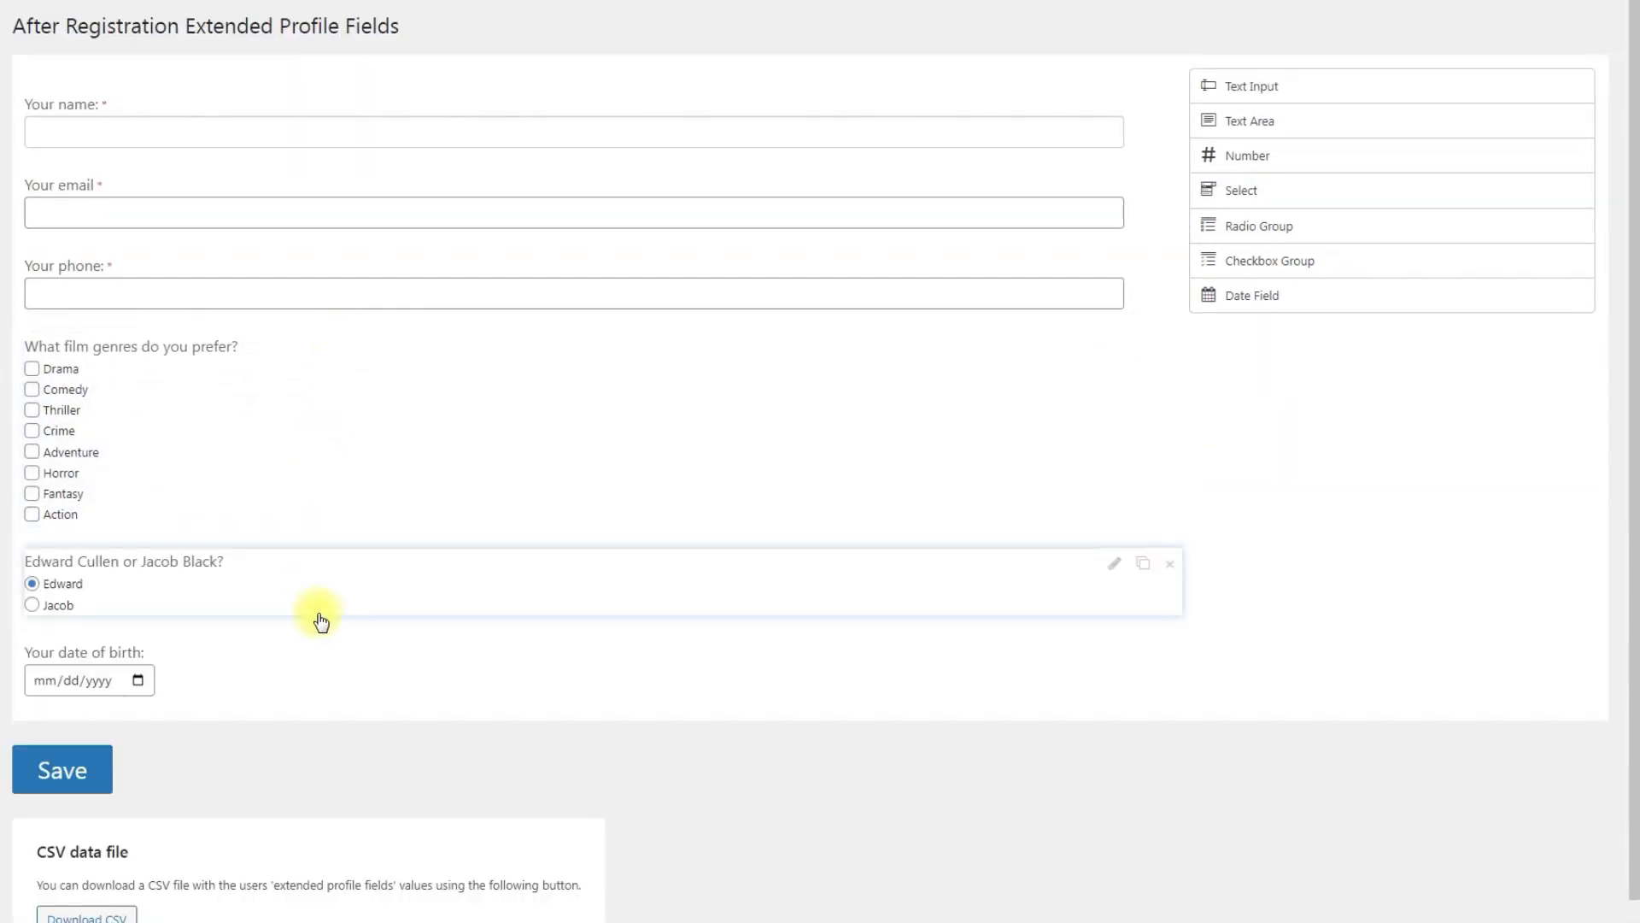
{"action": "left_click_drag", "start_coordinate": [316, 658], "coordinate": [300, 351]}
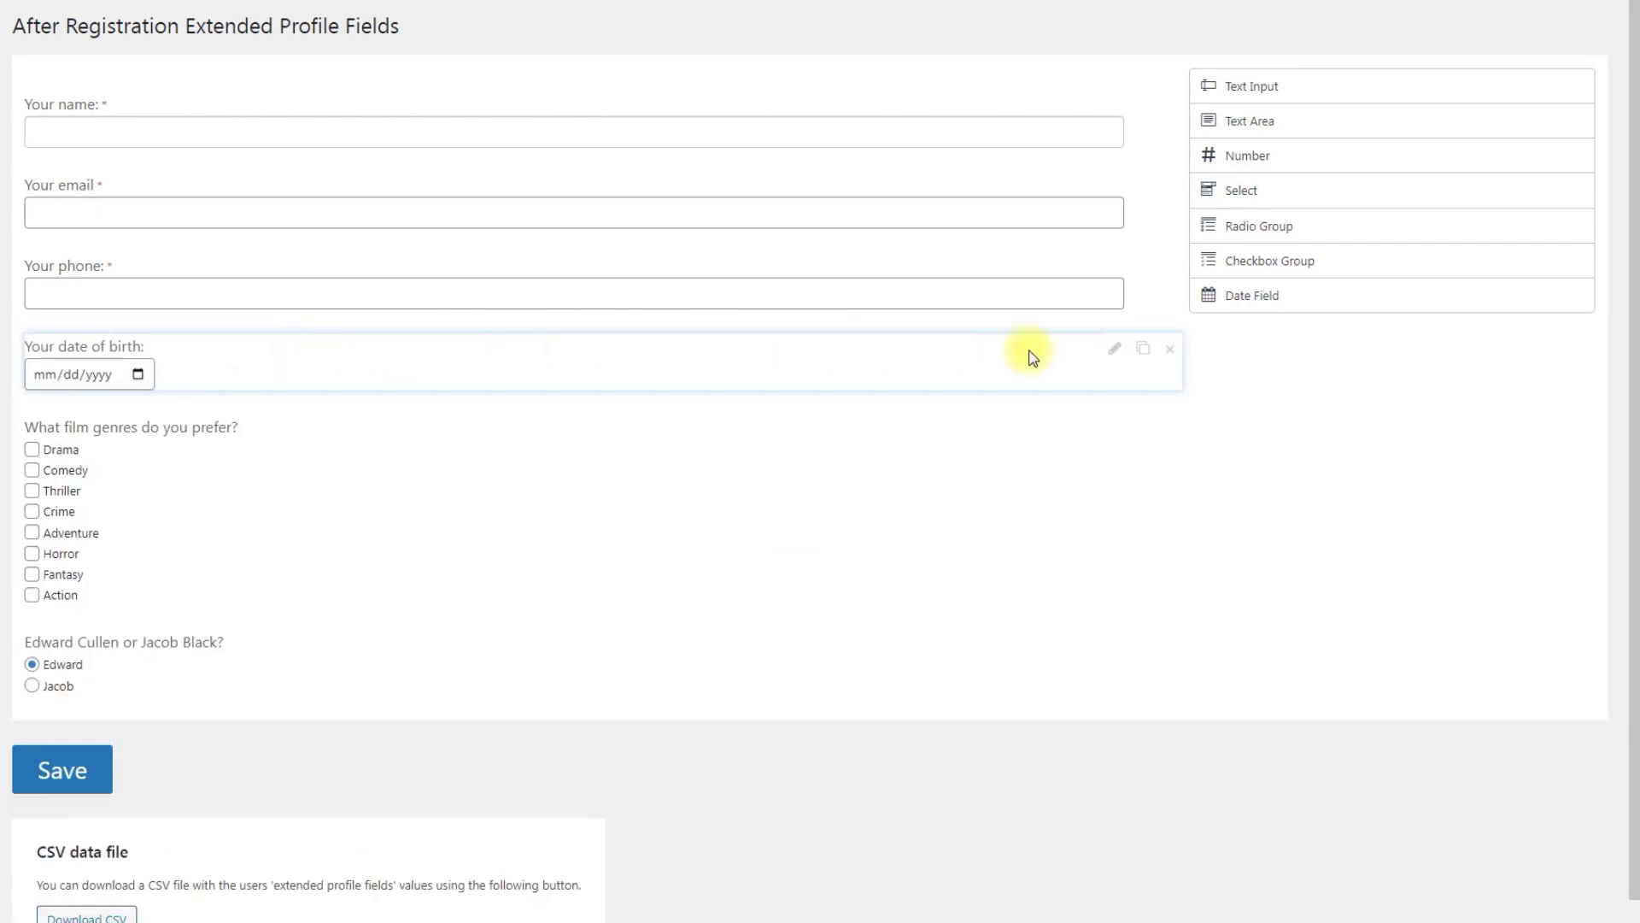
{"action": "left_click", "coordinate": [1112, 350]}
{"action": "left_click", "coordinate": [1113, 349]}
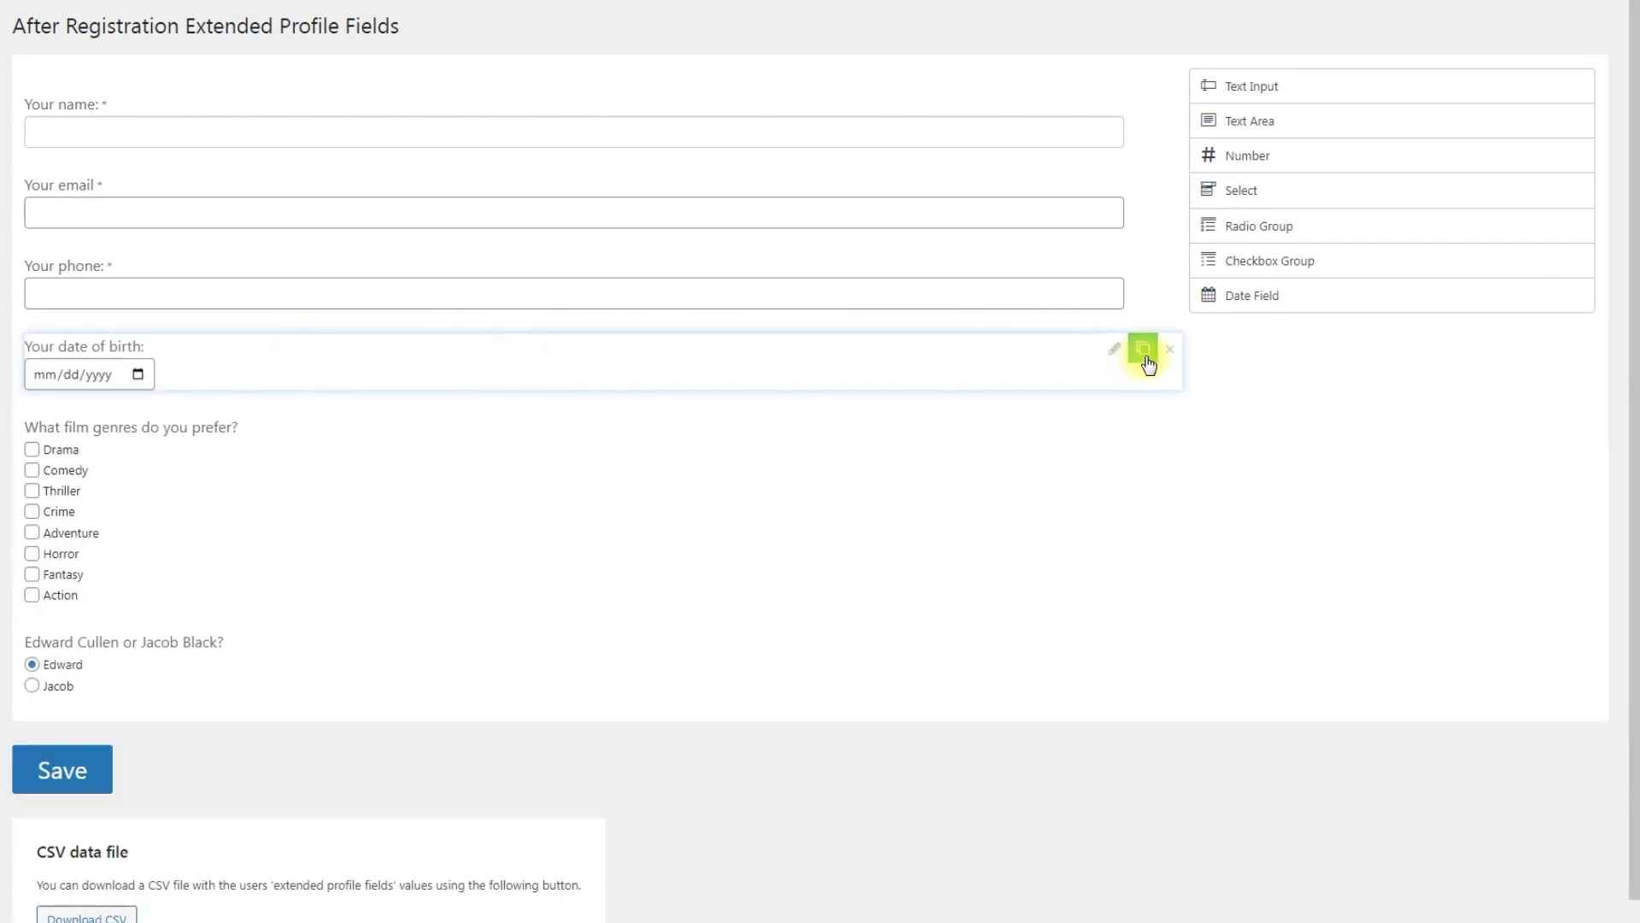
{"action": "left_click", "coordinate": [1143, 350]}
{"action": "left_click", "coordinate": [1169, 430]}
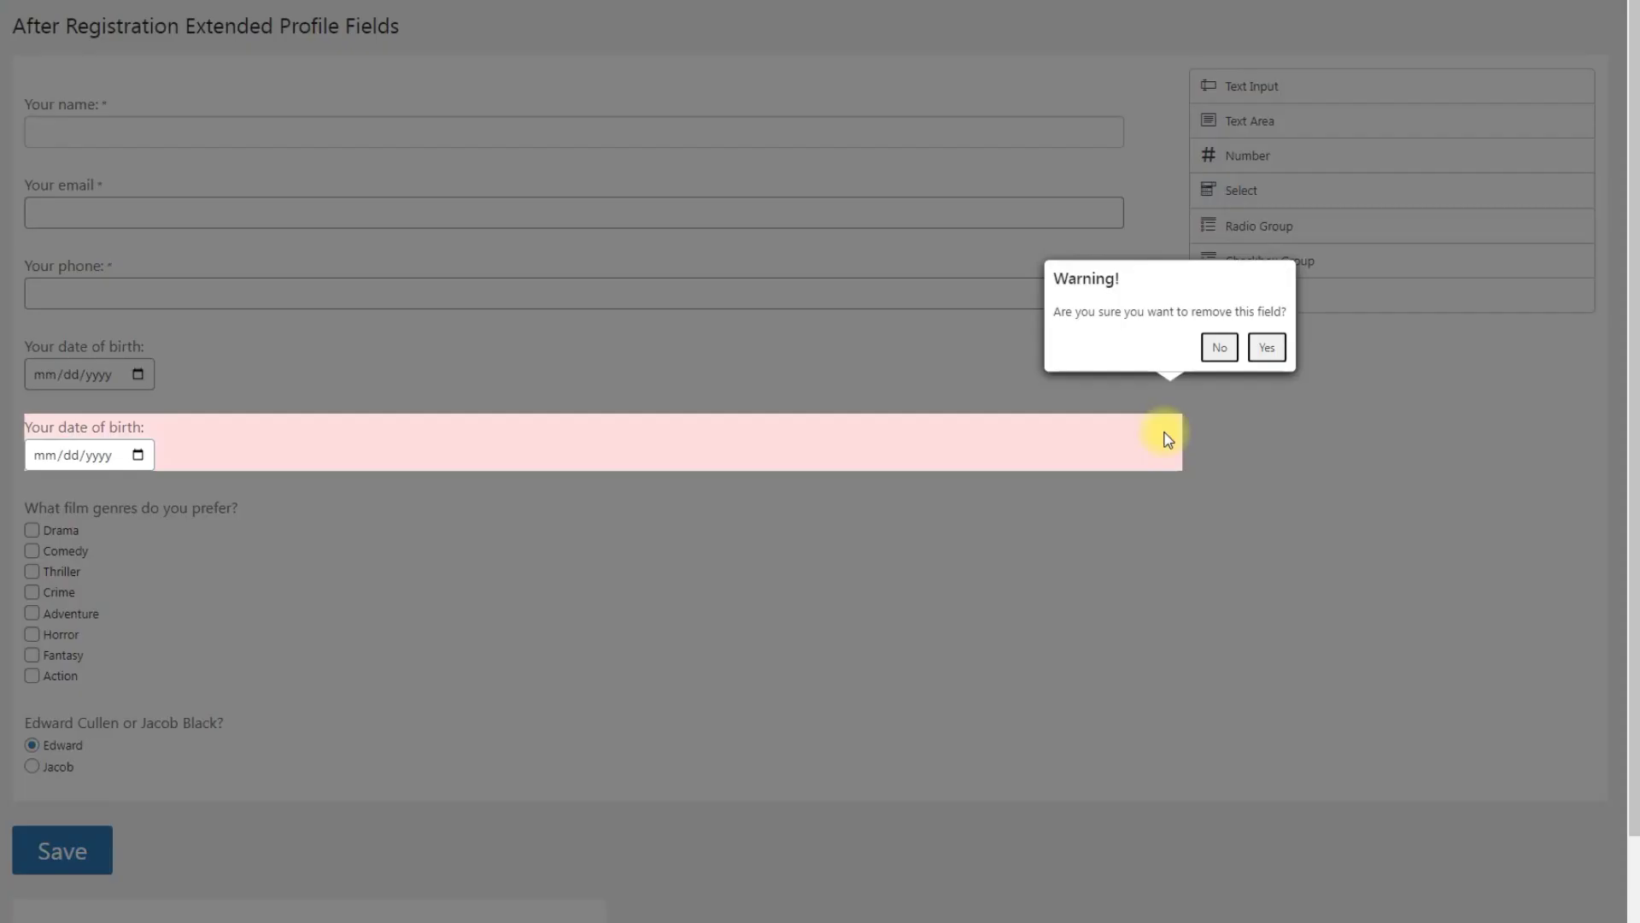
{"action": "left_click", "coordinate": [1265, 349]}
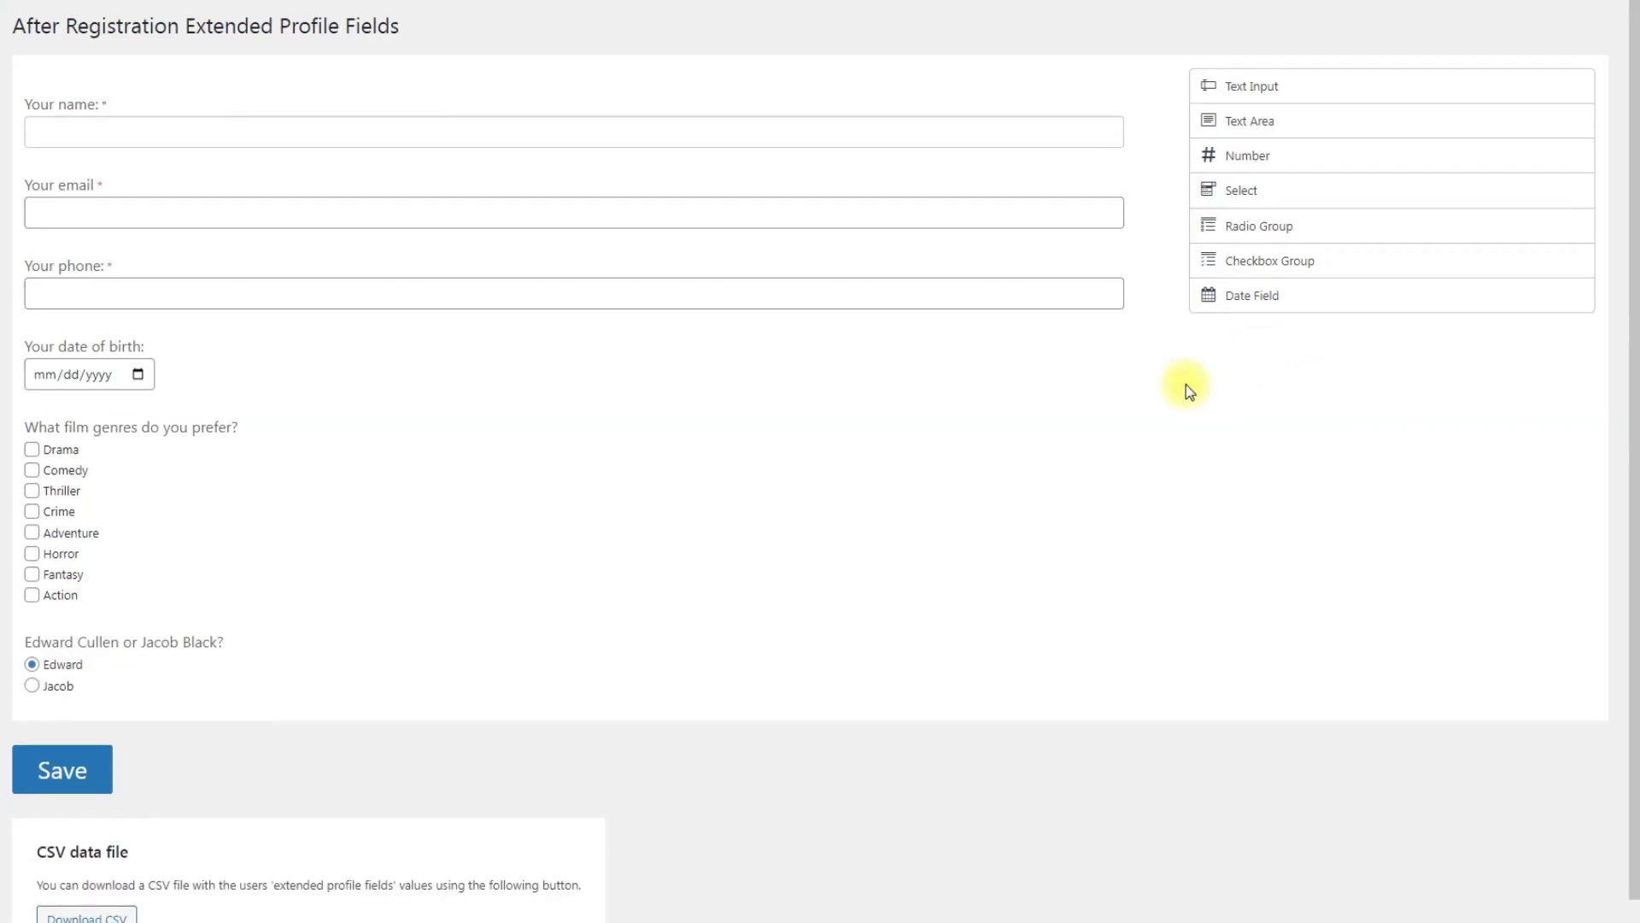
{"action": "left_click", "coordinate": [74, 773]}
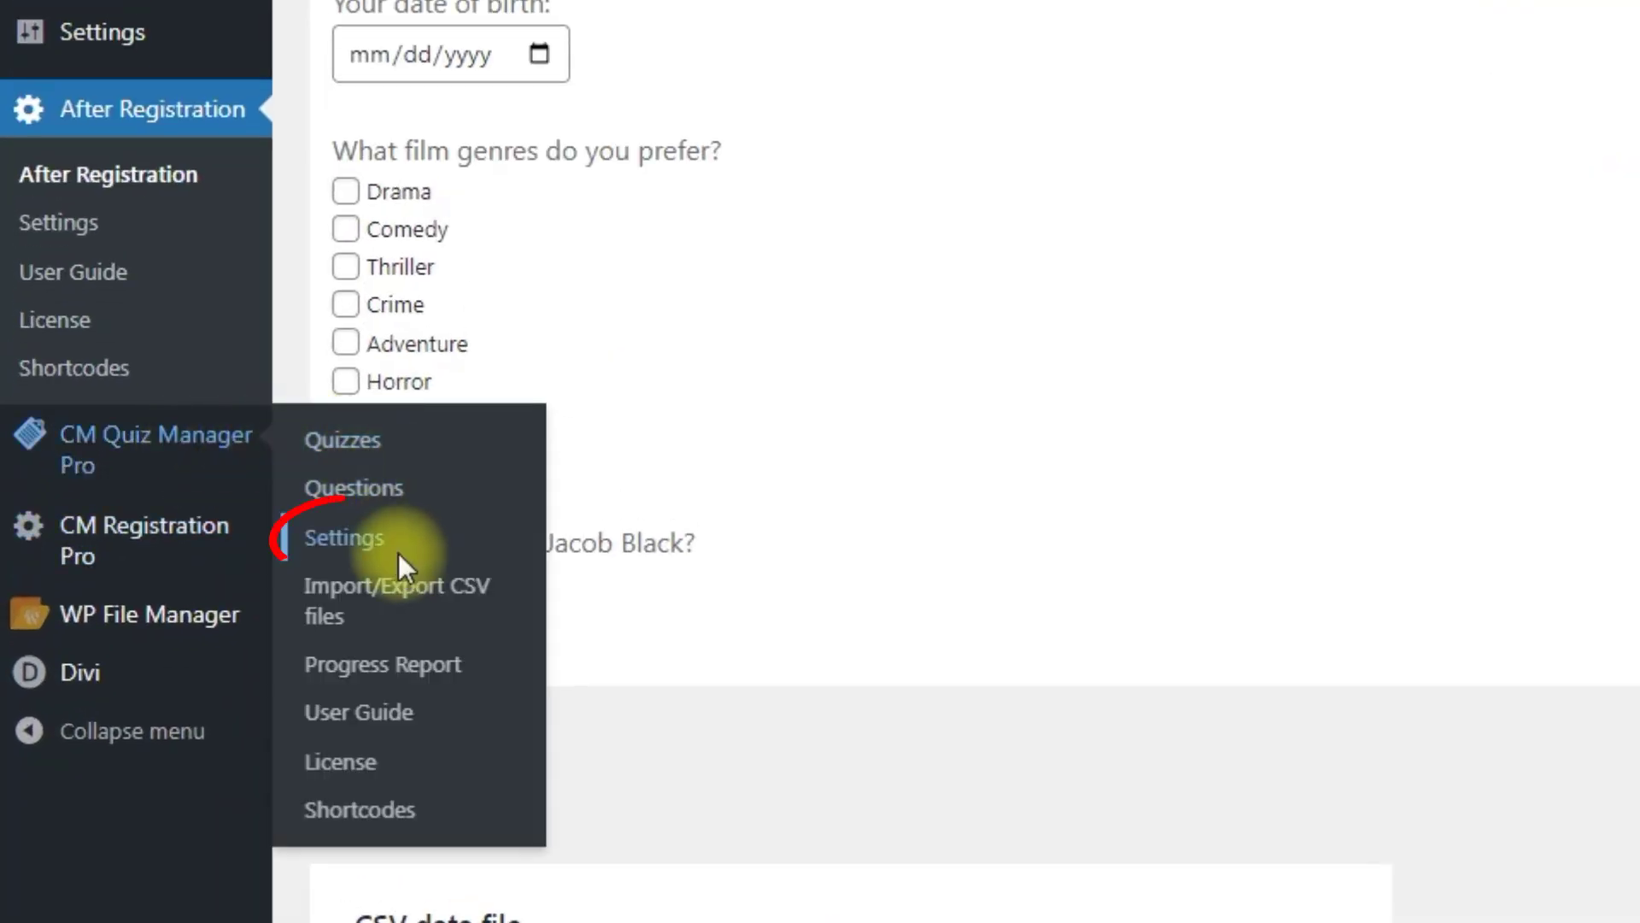
Change the CM Quiz Manager Pro pass percentage from 100 to 80 and save.
{"action": "left_click", "coordinate": [402, 540]}
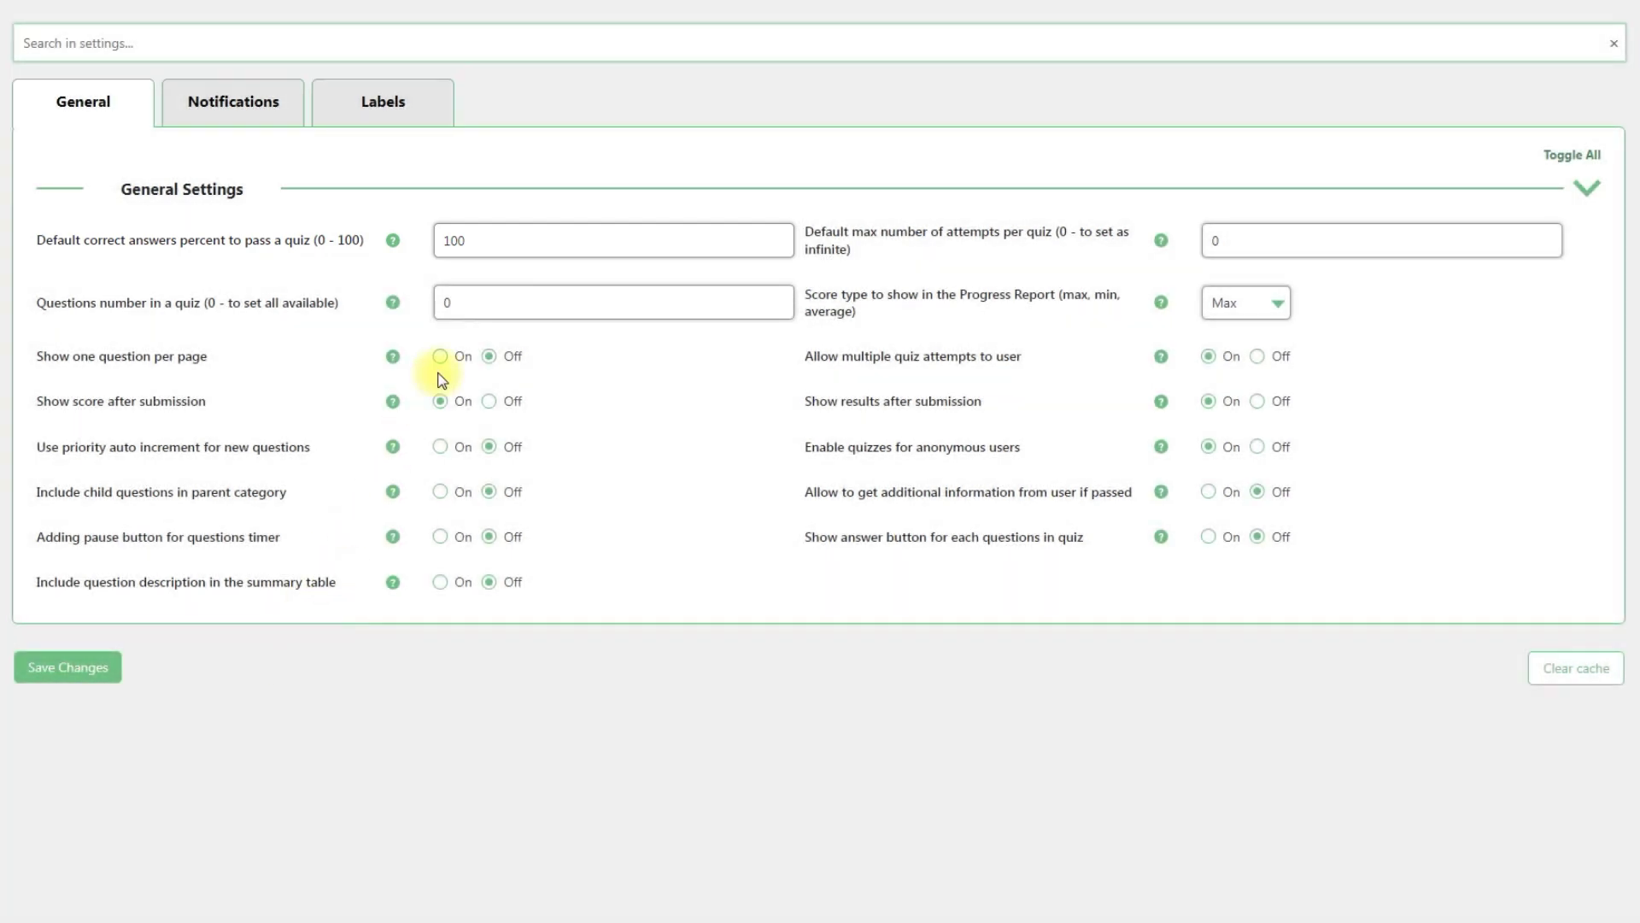
{"action": "double_click", "coordinate": [452, 240]}
{"action": "type", "text": "80"}
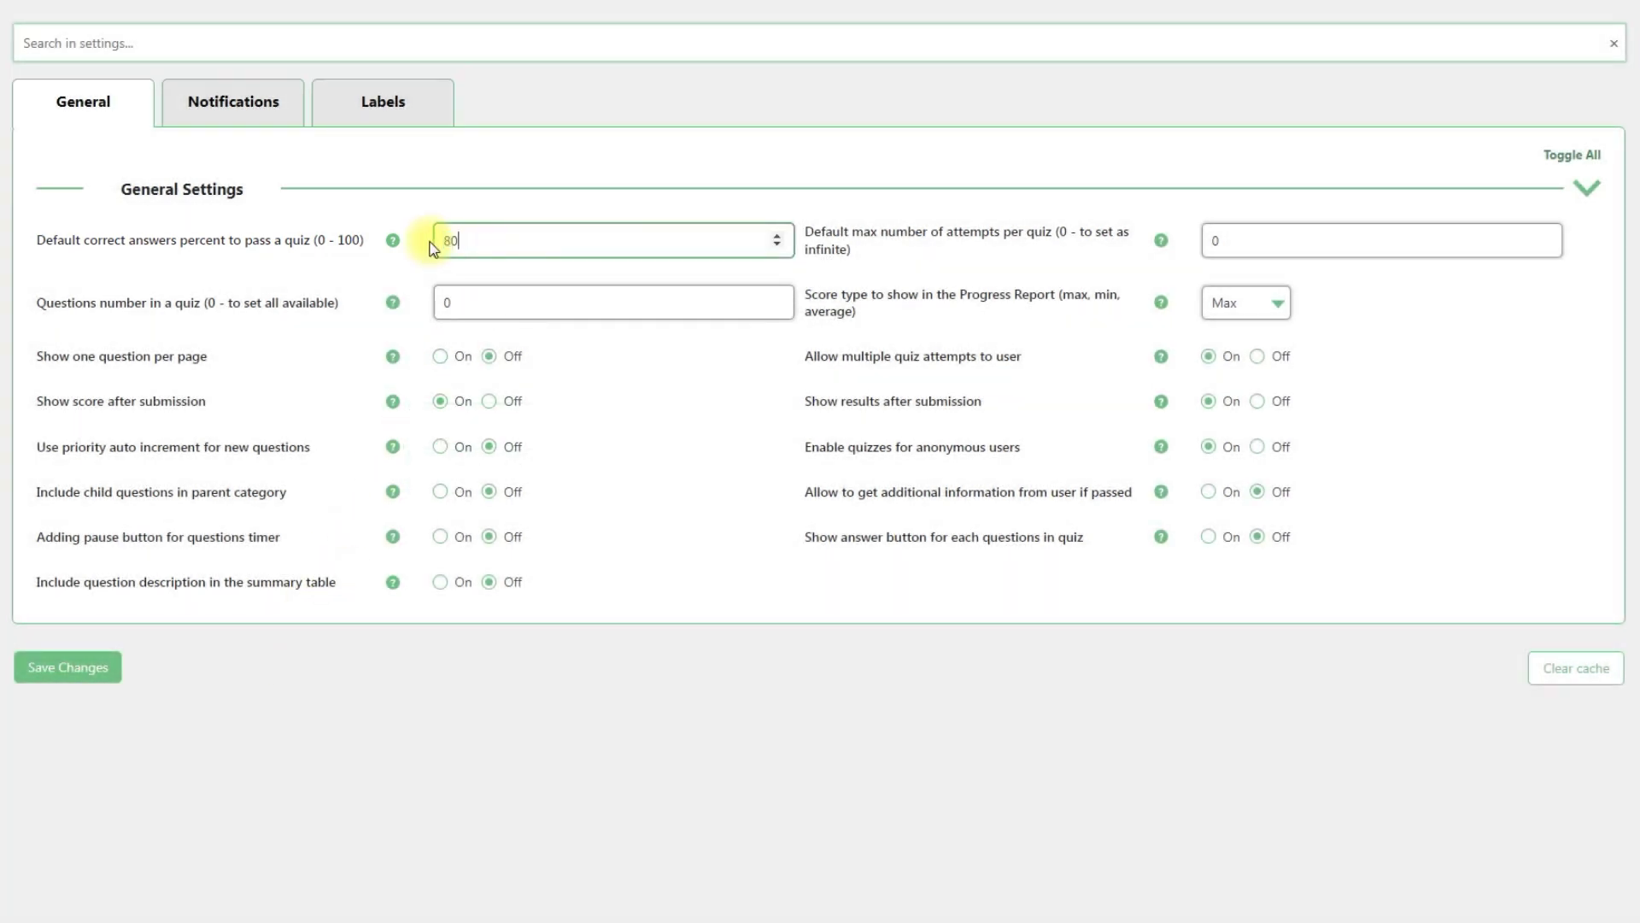
{"action": "left_click", "coordinate": [628, 341]}
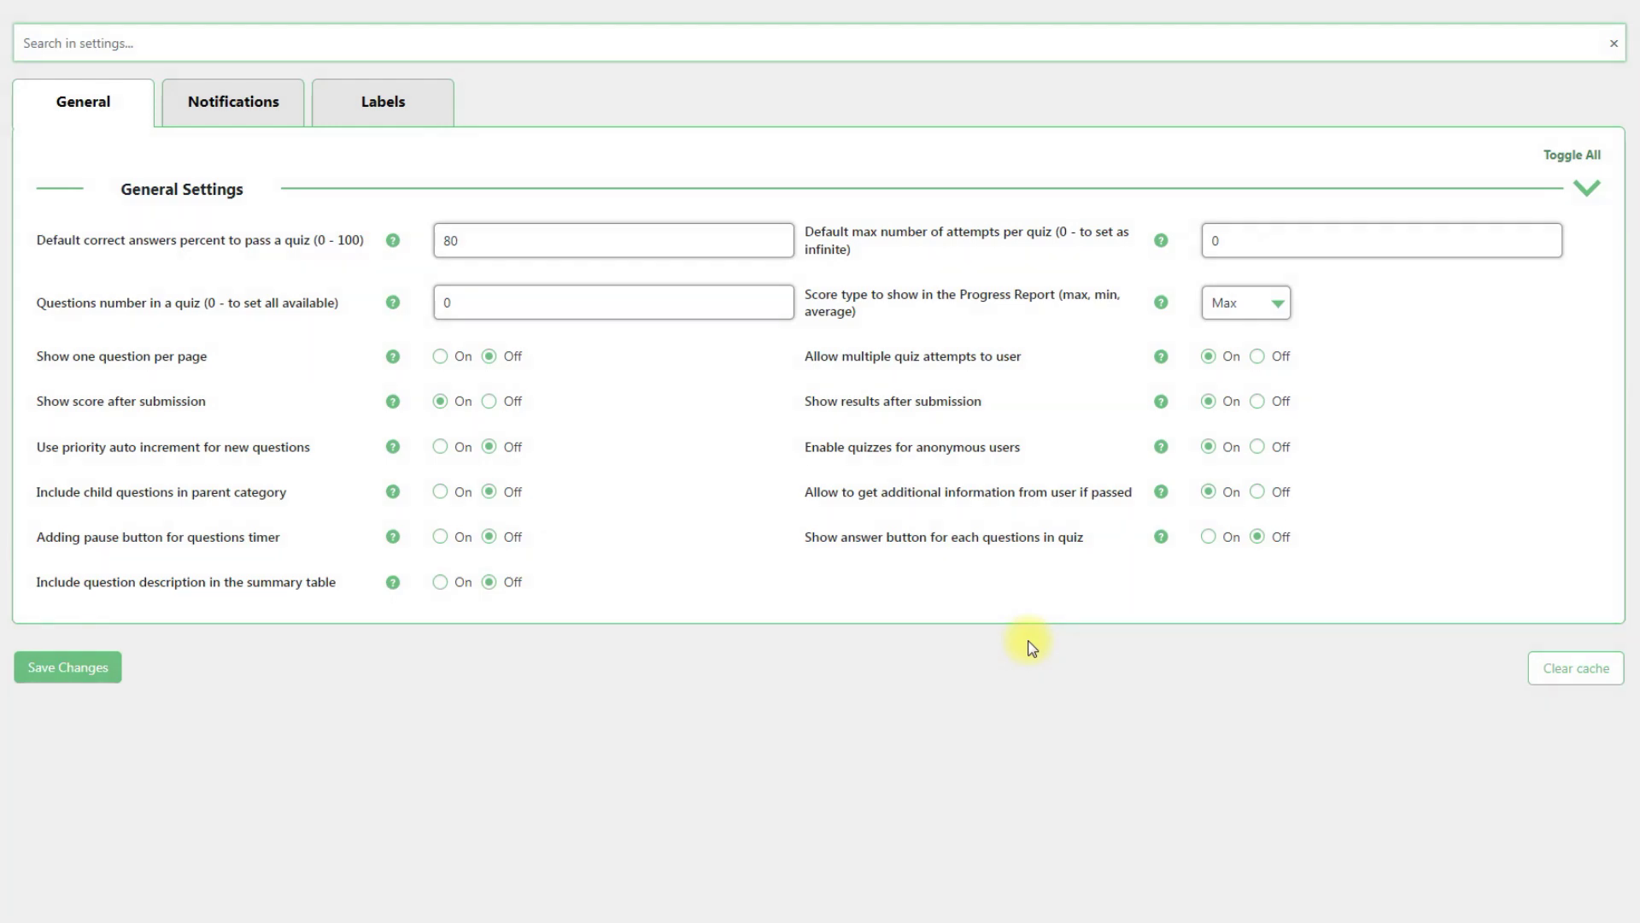
{"action": "left_click", "coordinate": [104, 670]}
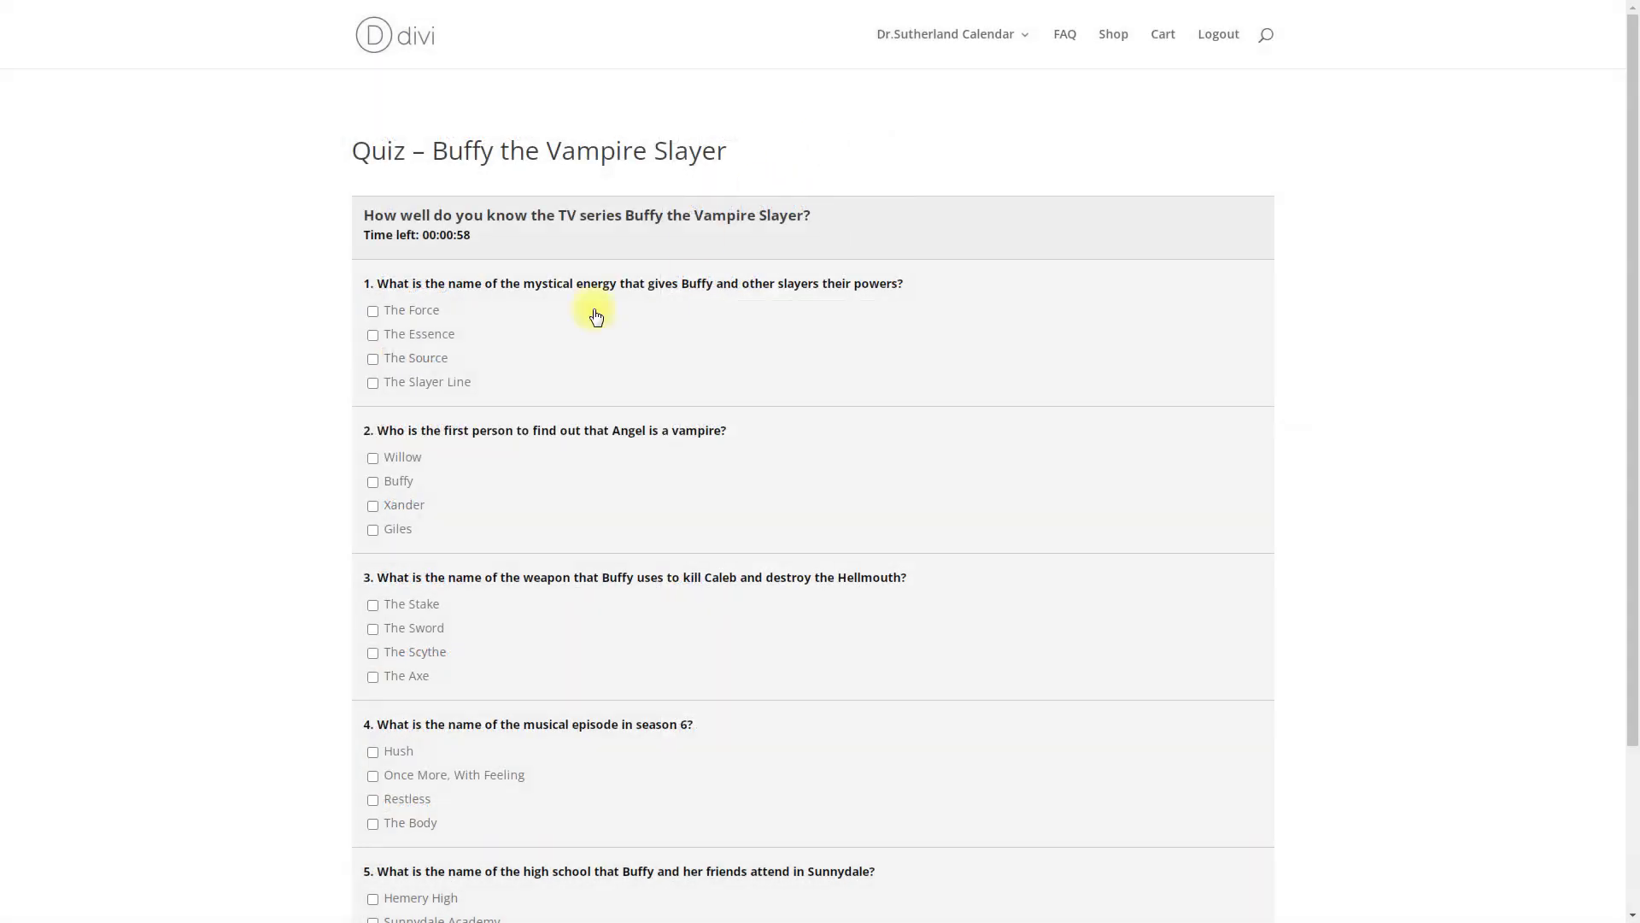
Answer The Slayer Line, Buffy, The Axe, Once More With Feeling, and Sunnydale High.
{"action": "left_click", "coordinate": [373, 383]}
{"action": "left_click", "coordinate": [398, 484]}
{"action": "scroll", "coordinate": [542, 476], "scroll_direction": "down", "scroll_amount": 3}
{"action": "left_click", "coordinate": [372, 471]}
{"action": "left_click", "coordinate": [373, 571]}
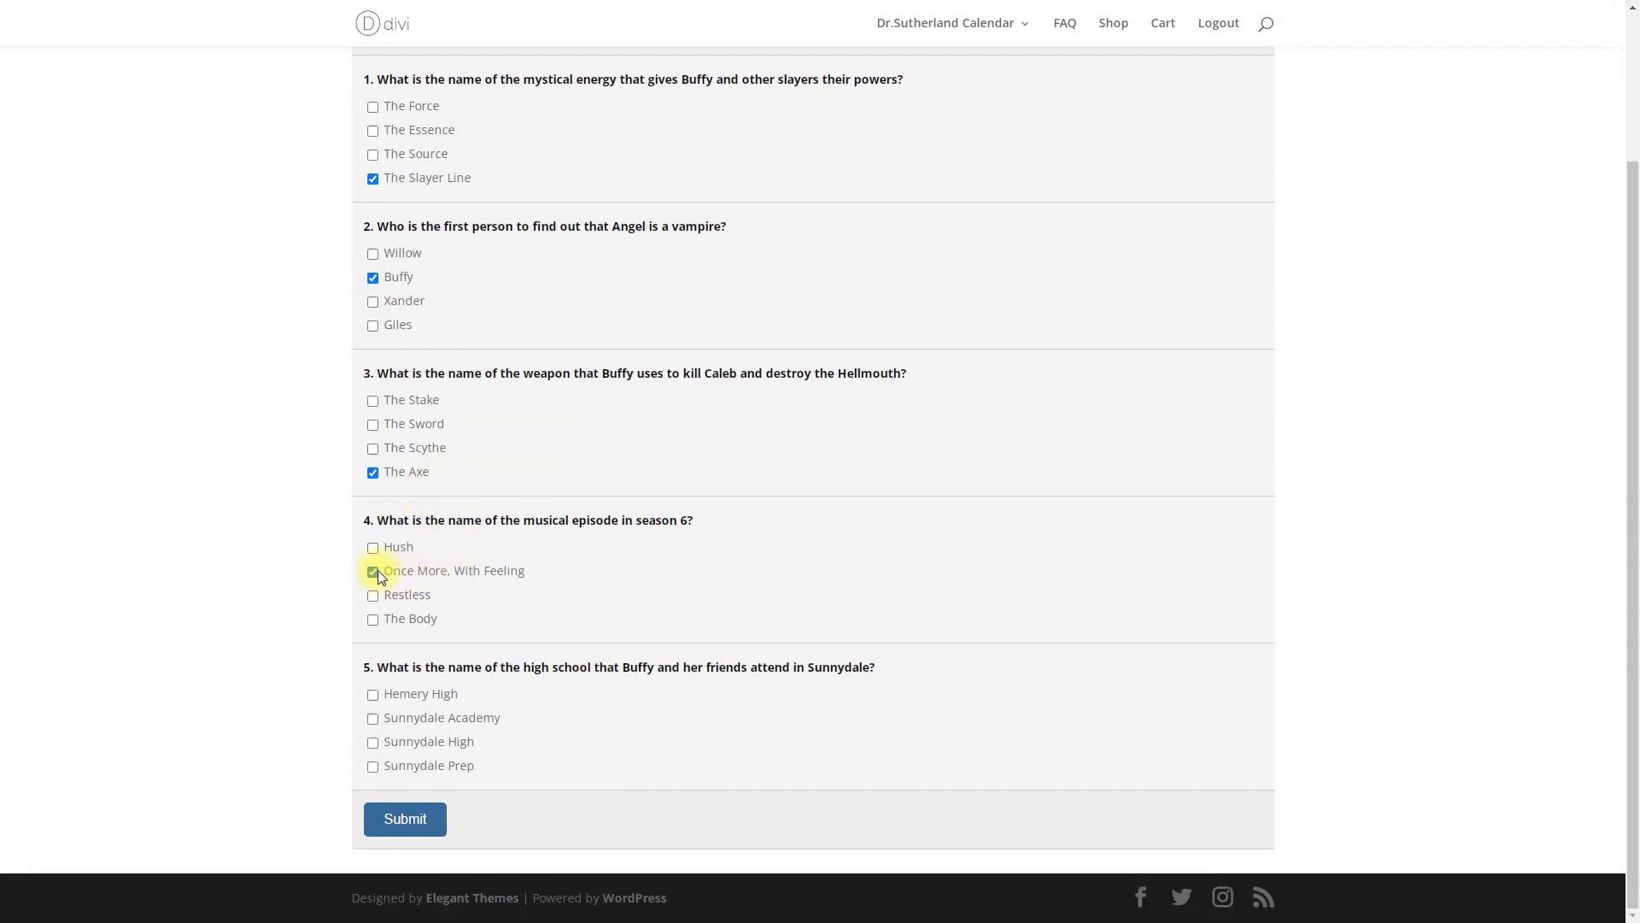
{"action": "left_click", "coordinate": [456, 742]}
{"action": "left_click", "coordinate": [430, 820]}
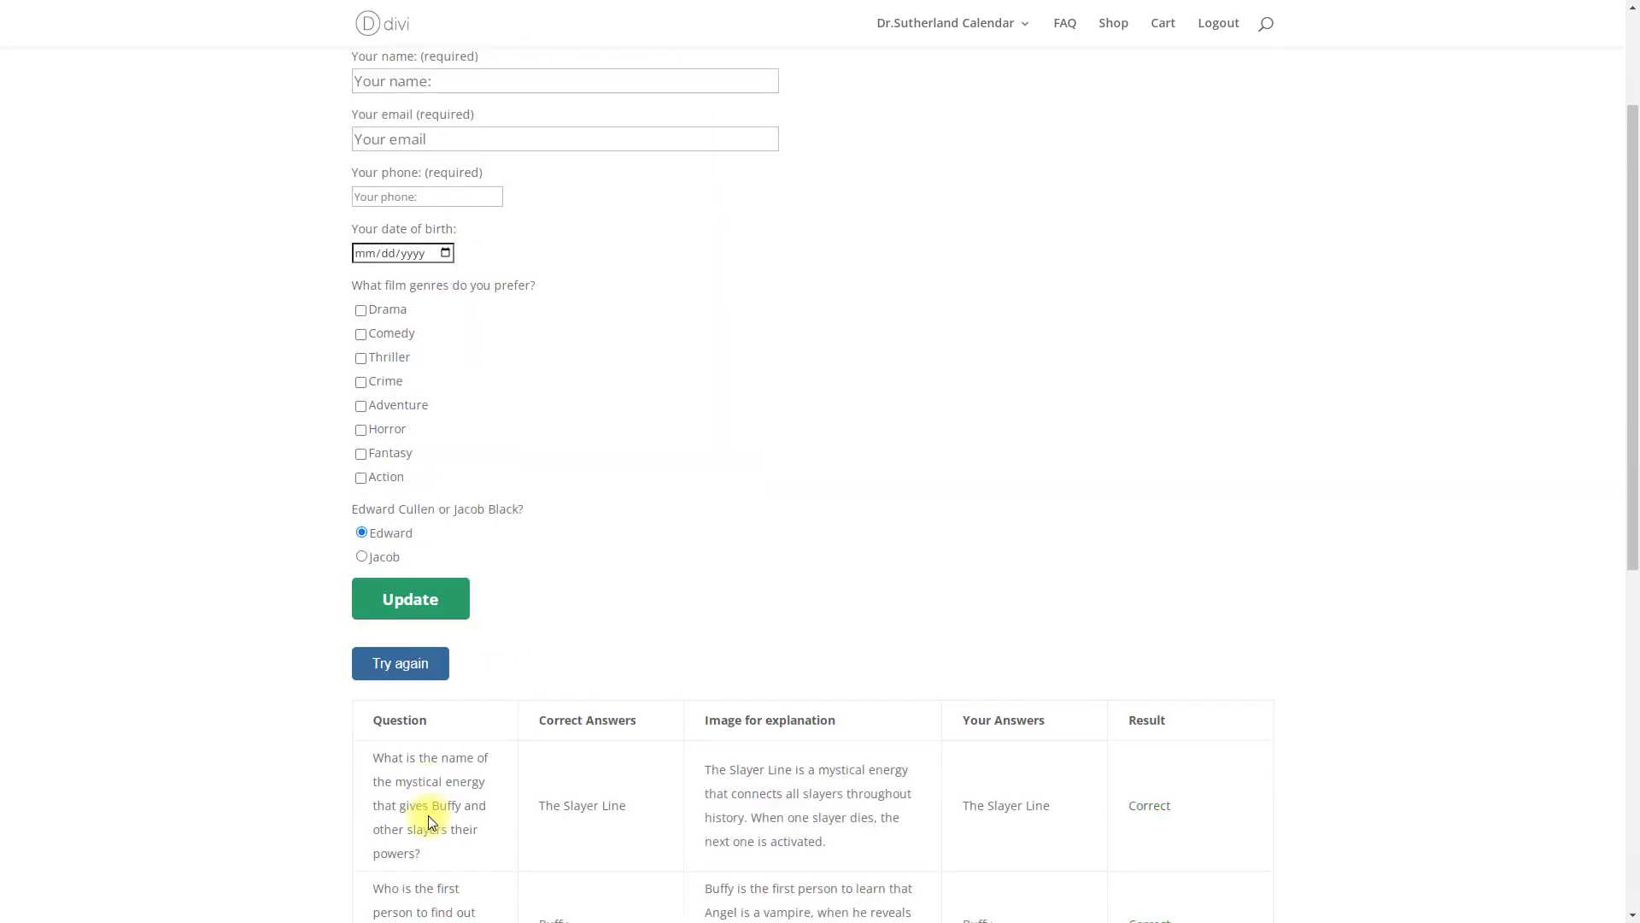
{"action": "scroll", "coordinate": [429, 822], "scroll_direction": "down", "scroll_amount": 8}
{"action": "scroll", "coordinate": [429, 815], "scroll_direction": "up", "scroll_amount": 6}
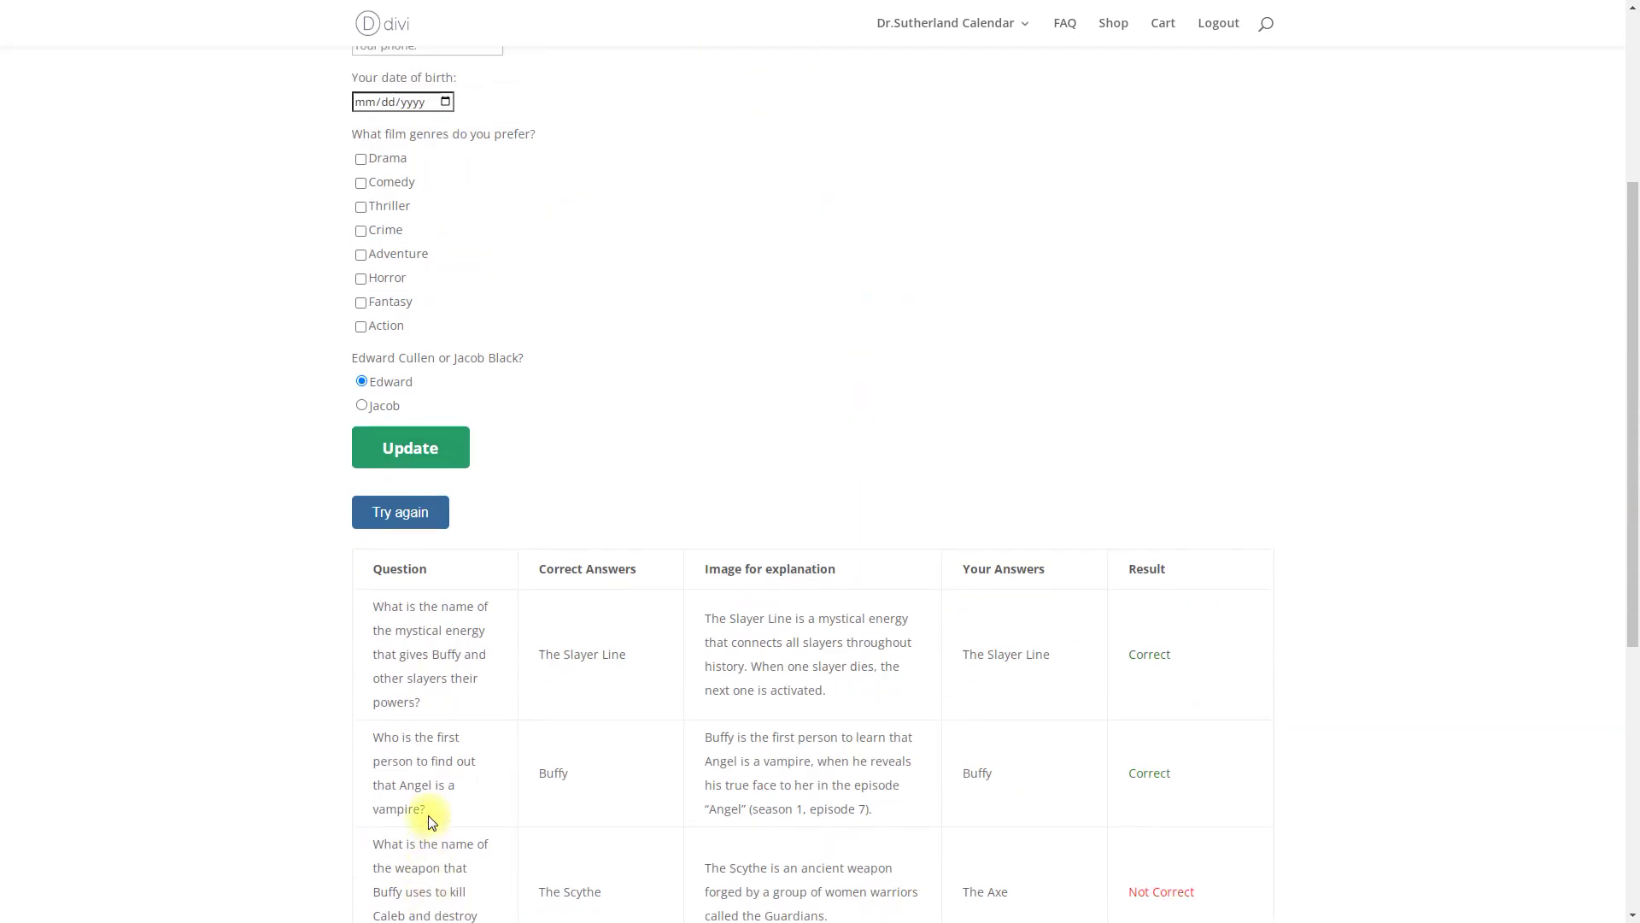
{"action": "scroll", "coordinate": [465, 758], "scroll_direction": "up", "scroll_amount": 4}
{"action": "left_click", "coordinate": [627, 281]}
{"action": "left_click", "coordinate": [599, 341]}
{"action": "left_click", "coordinate": [446, 399]}
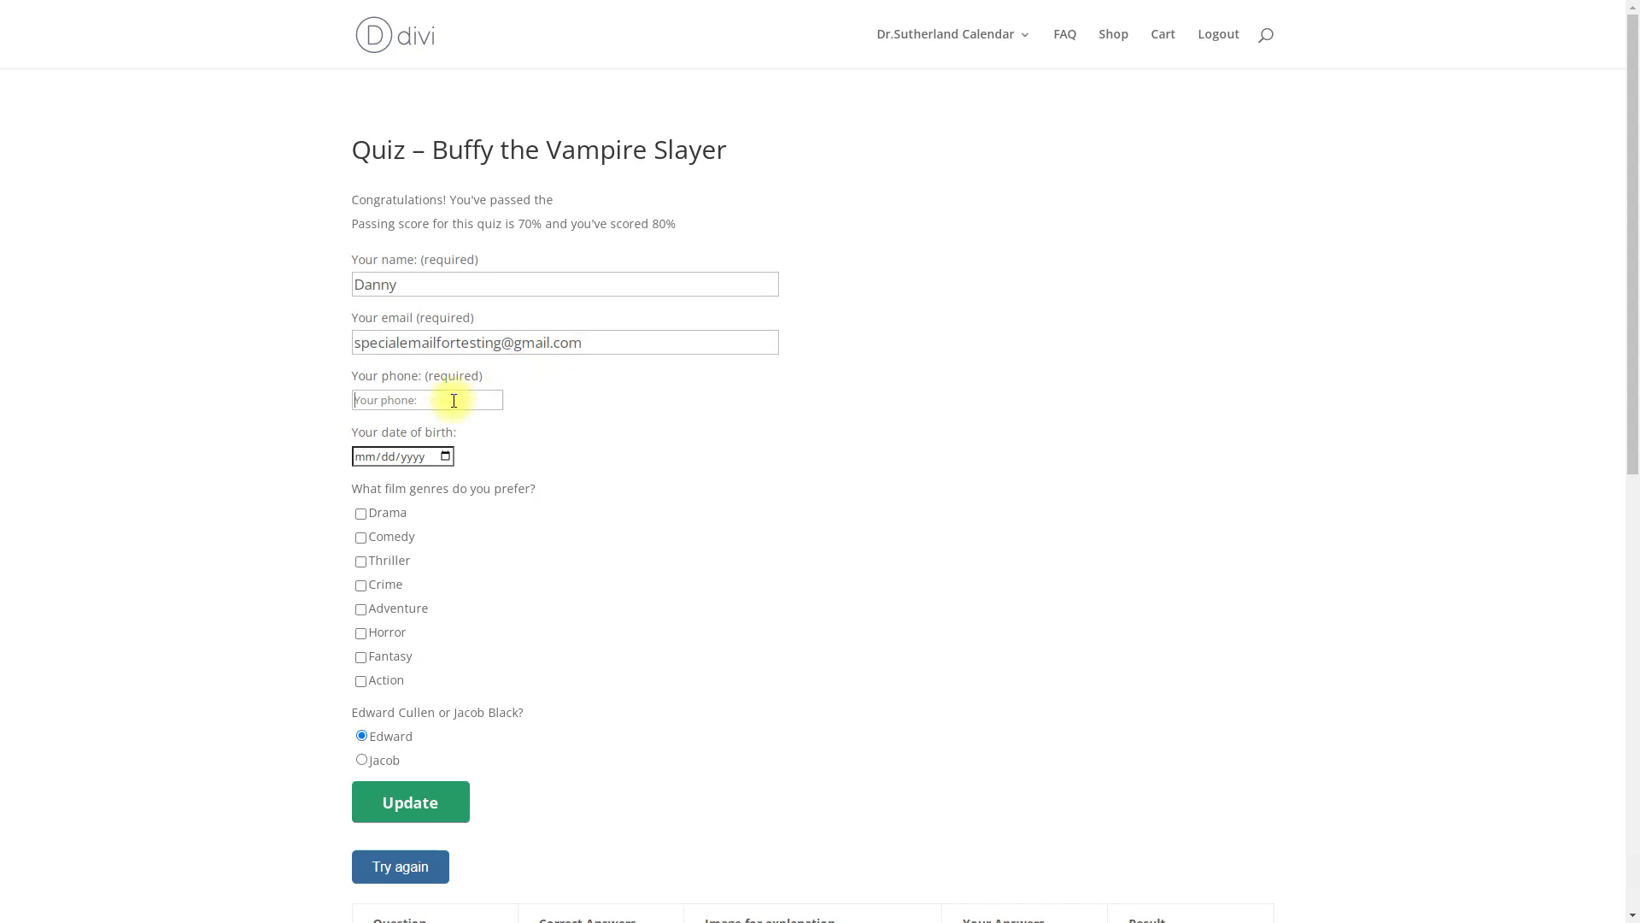
{"action": "type", "text": "+17775552368"}
{"action": "left_click", "coordinate": [444, 456]}
Enter birth year 1999, tick Comedy and Thriller, untick Horror, and save the profile.
{"action": "left_click", "coordinate": [366, 459]}
{"action": "type", "text": "1999"}
{"action": "left_click", "coordinate": [361, 537]}
{"action": "left_click", "coordinate": [361, 633]}
{"action": "left_click", "coordinate": [524, 639]}
{"action": "left_click", "coordinate": [443, 803]}
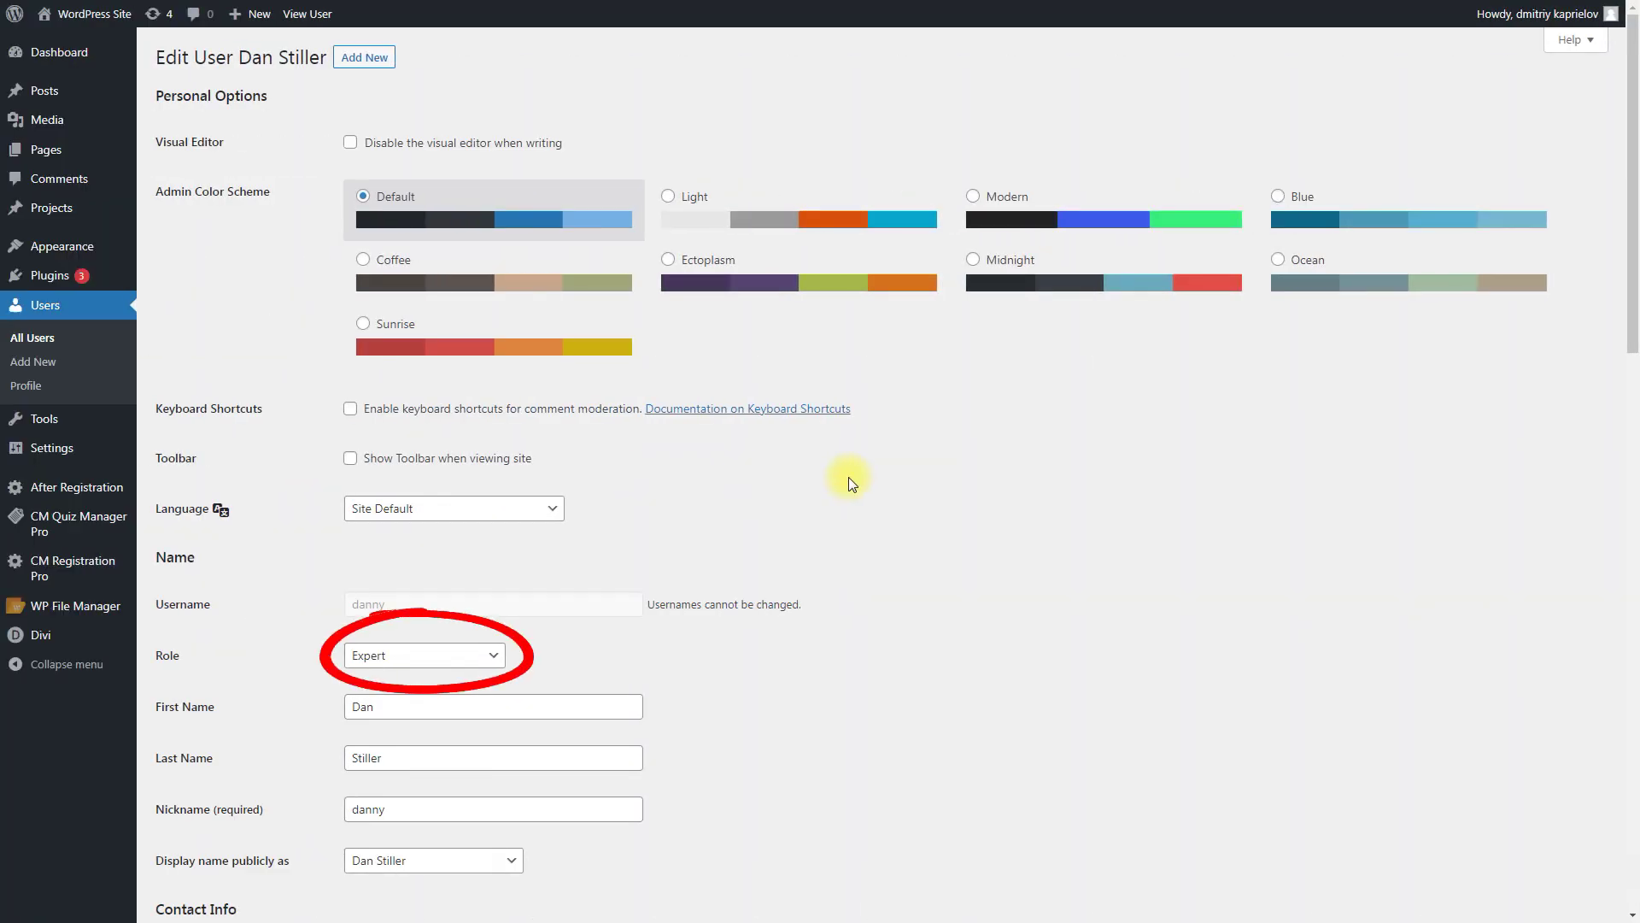
Scroll the user's profile down to the After Registration Extended Profile Fields answers.
{"action": "scroll", "coordinate": [852, 482], "scroll_direction": "down", "scroll_amount": 4}
{"action": "scroll", "coordinate": [852, 482], "scroll_direction": "down", "scroll_amount": 5}
{"action": "scroll", "coordinate": [852, 483], "scroll_direction": "down", "scroll_amount": 5}
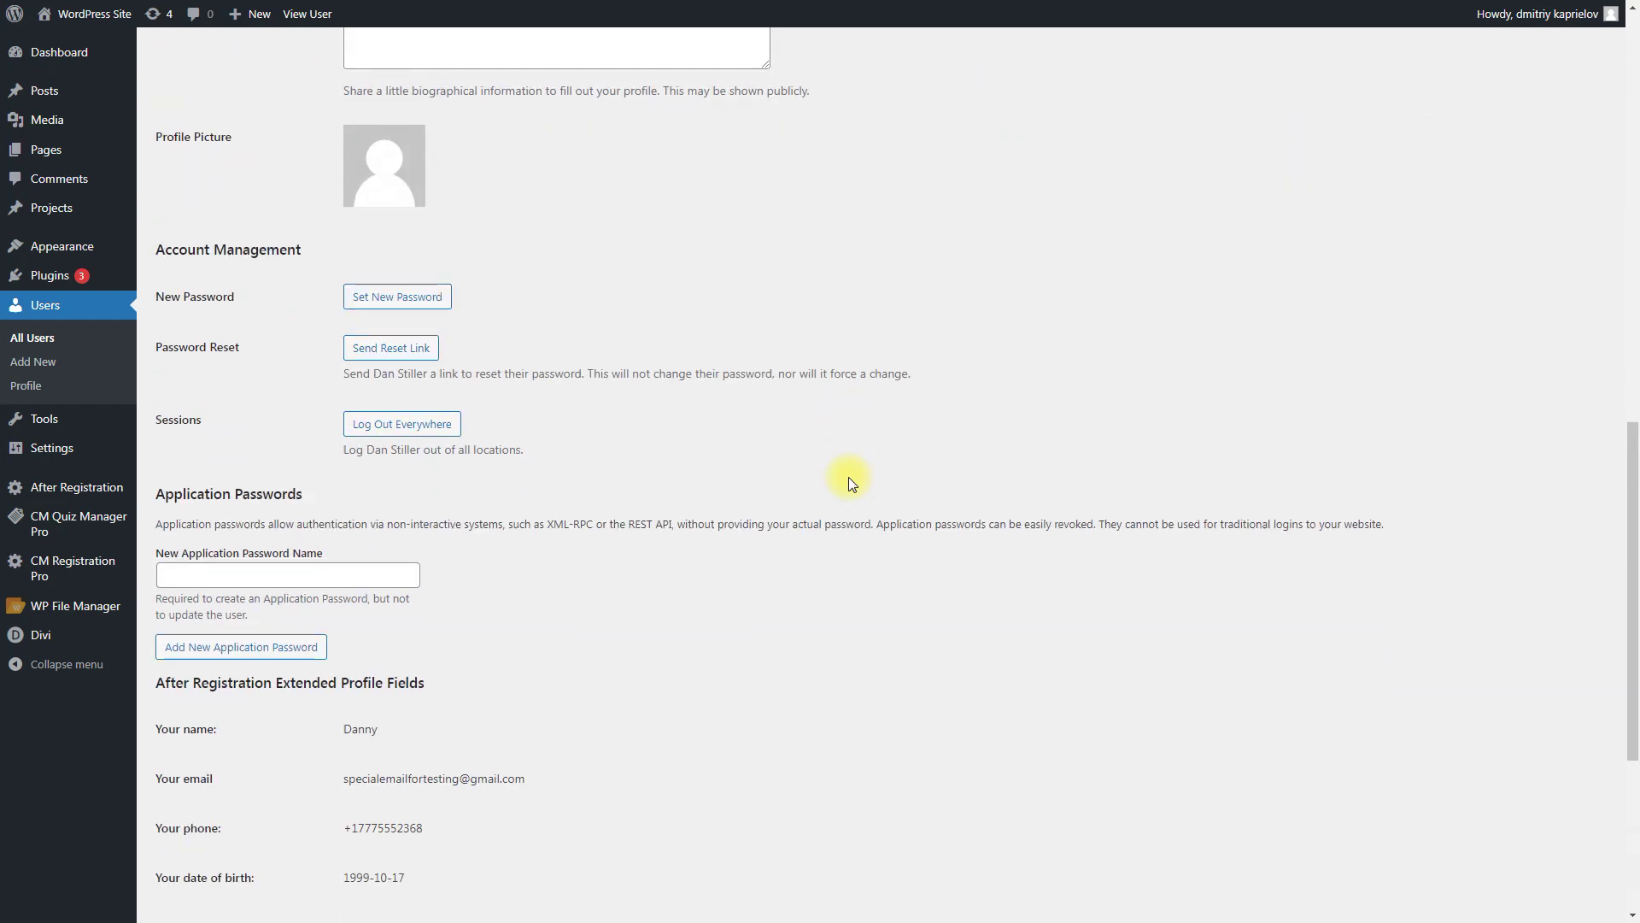
{"action": "scroll", "coordinate": [850, 484], "scroll_direction": "down", "scroll_amount": 5}
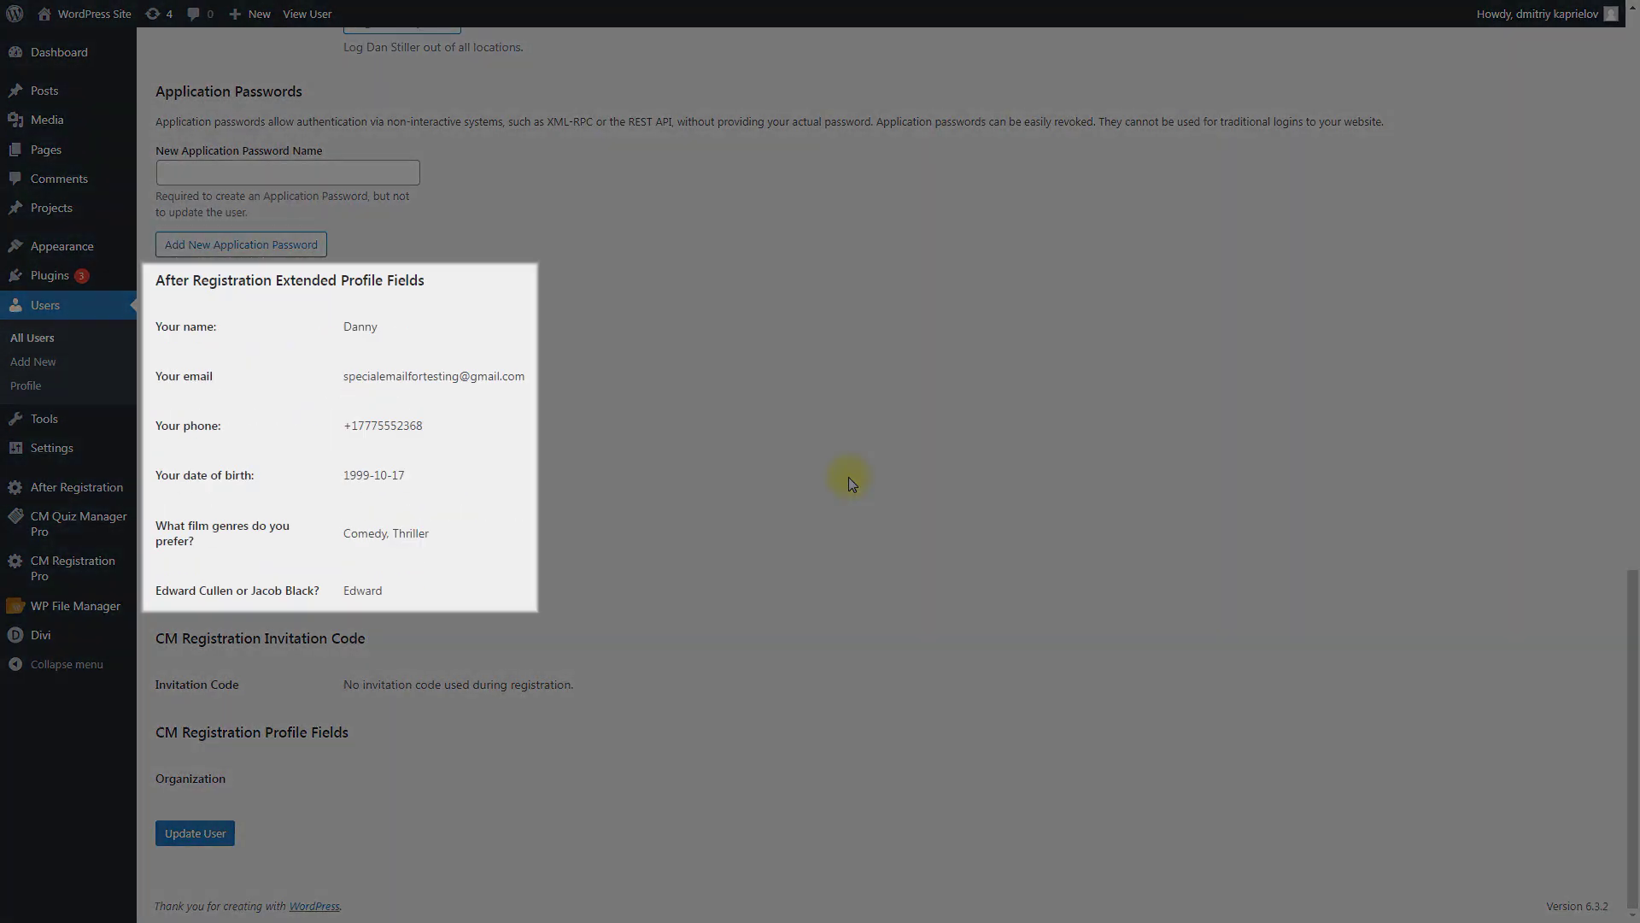